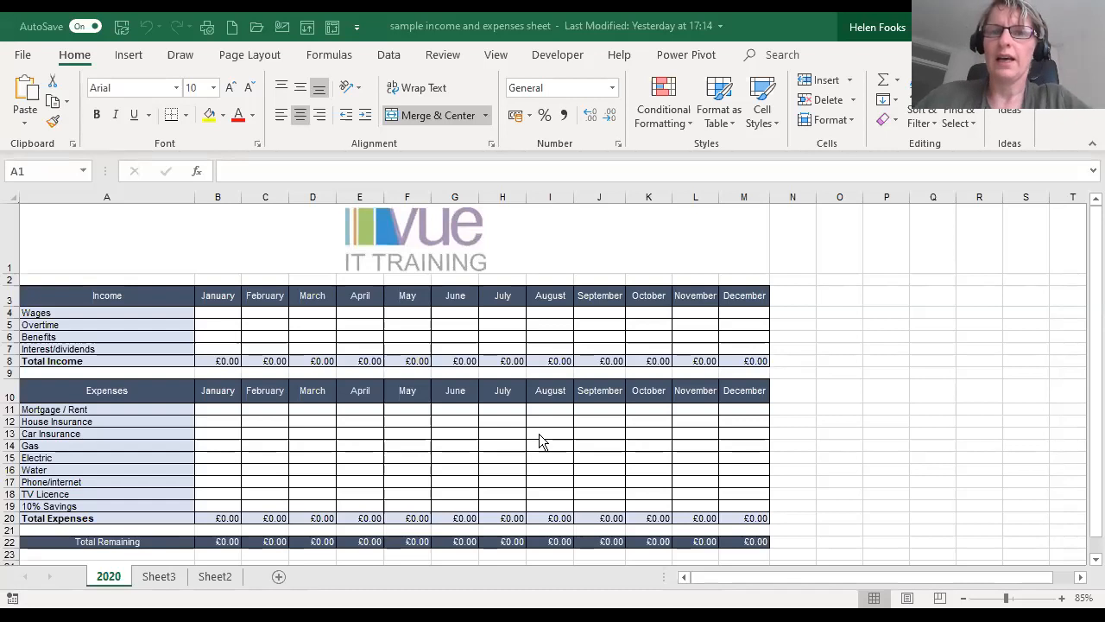
- On Sheet3, copy the Income header row with its months from A3:M3 and paste it at A11
{"action": "left_click", "coordinate": [152, 580]}
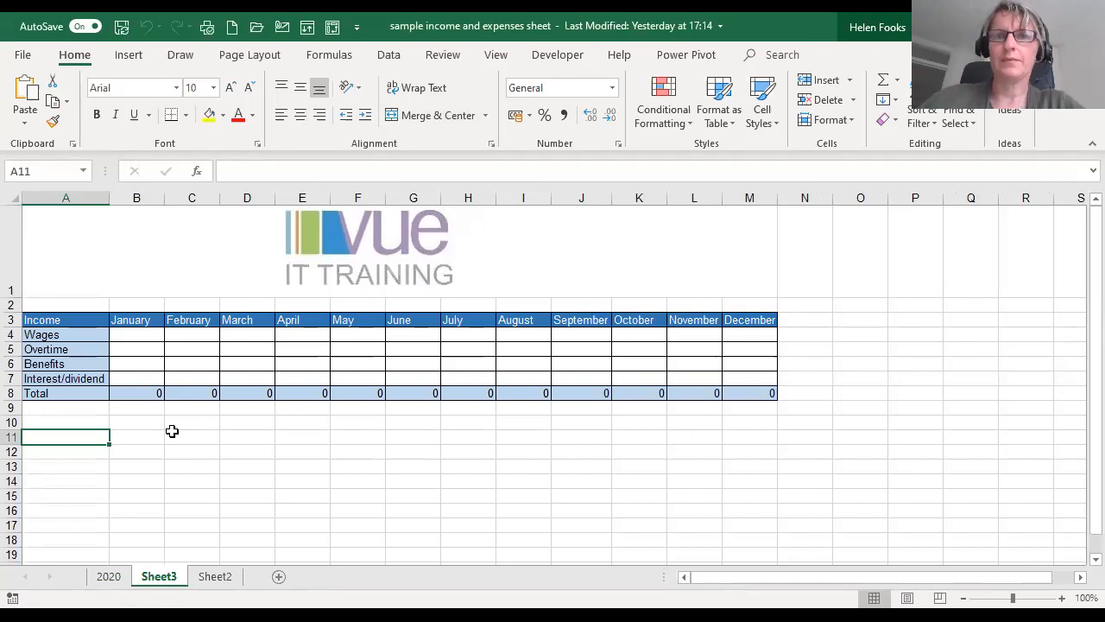
{"action": "left_click_drag", "start_coordinate": [63, 320], "coordinate": [753, 325]}
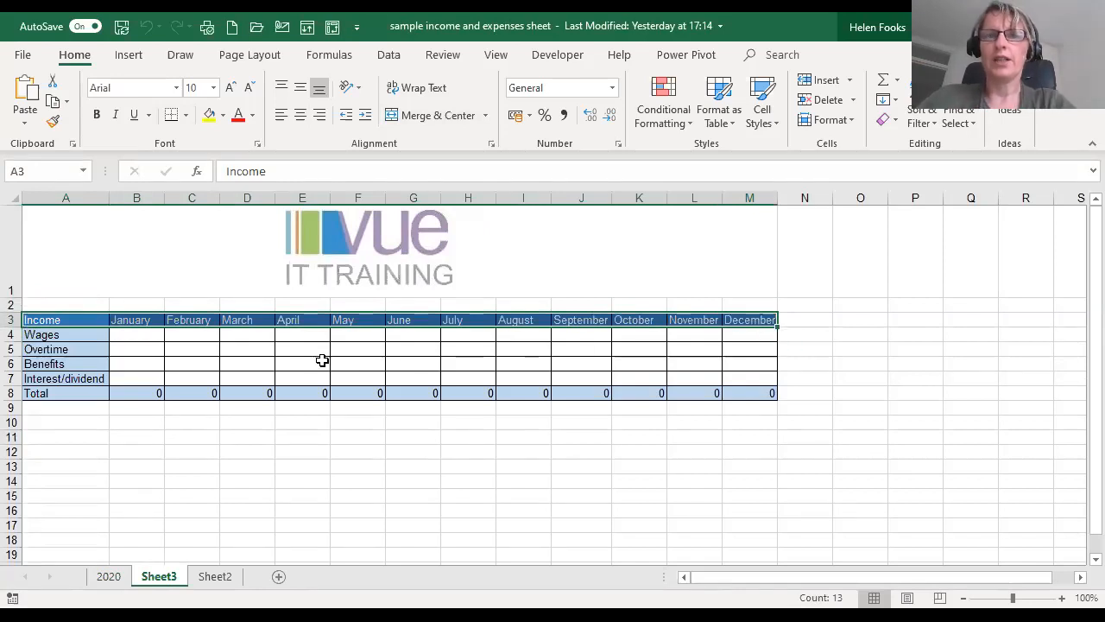
{"action": "left_click", "coordinate": [78, 329]}
{"action": "left_click", "coordinate": [75, 318]}
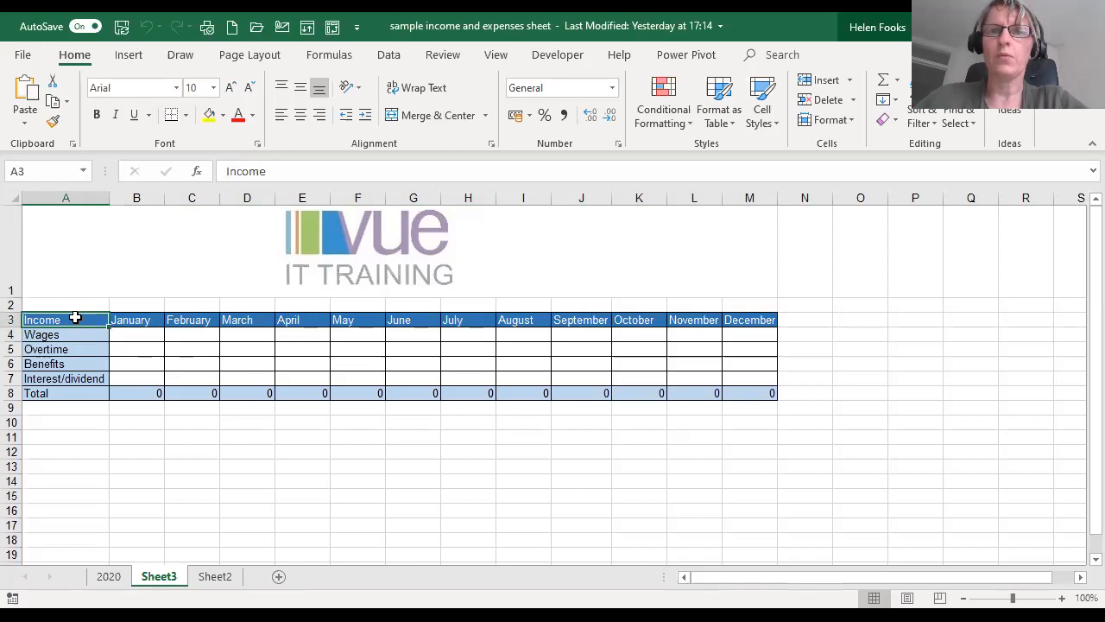
{"action": "left_click_drag", "start_coordinate": [75, 321], "coordinate": [752, 322]}
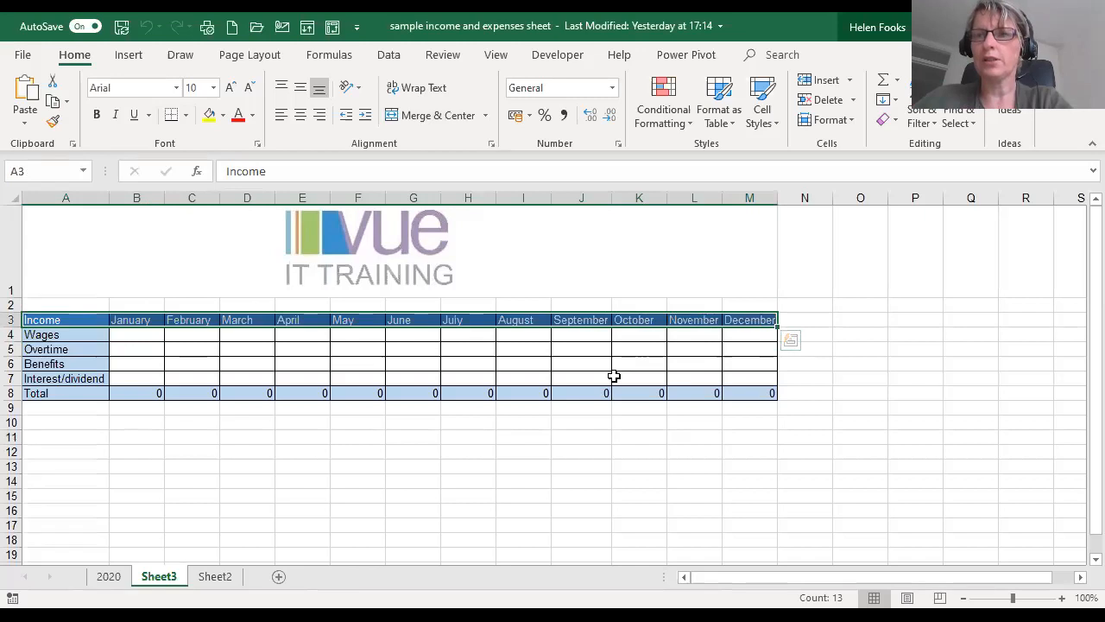
{"action": "key", "text": "ctrl+c"}
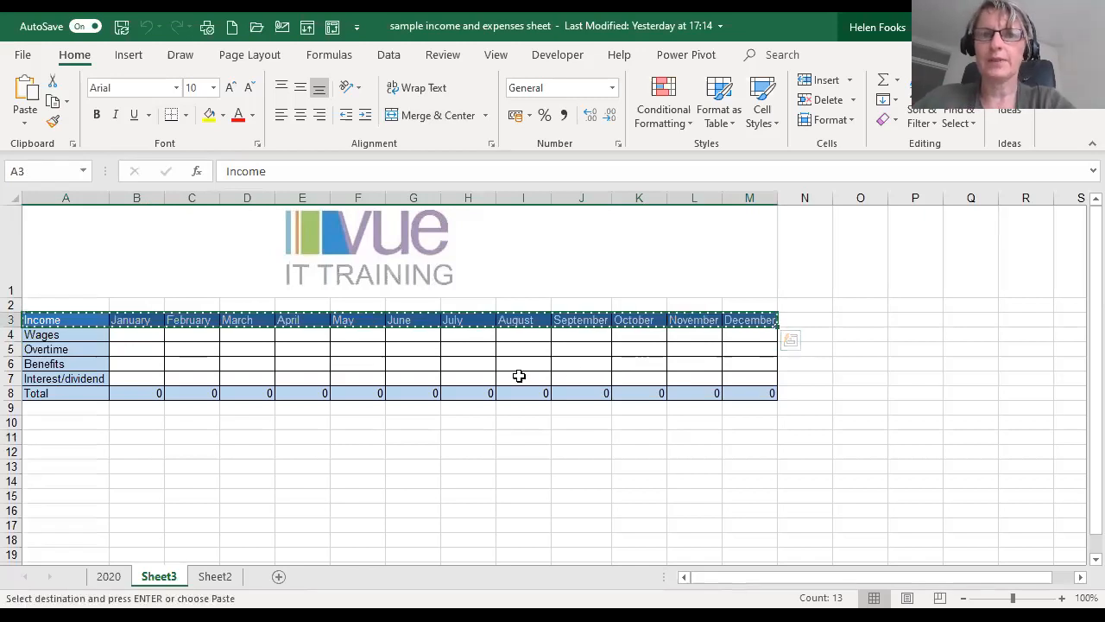
{"action": "left_click", "coordinate": [68, 435]}
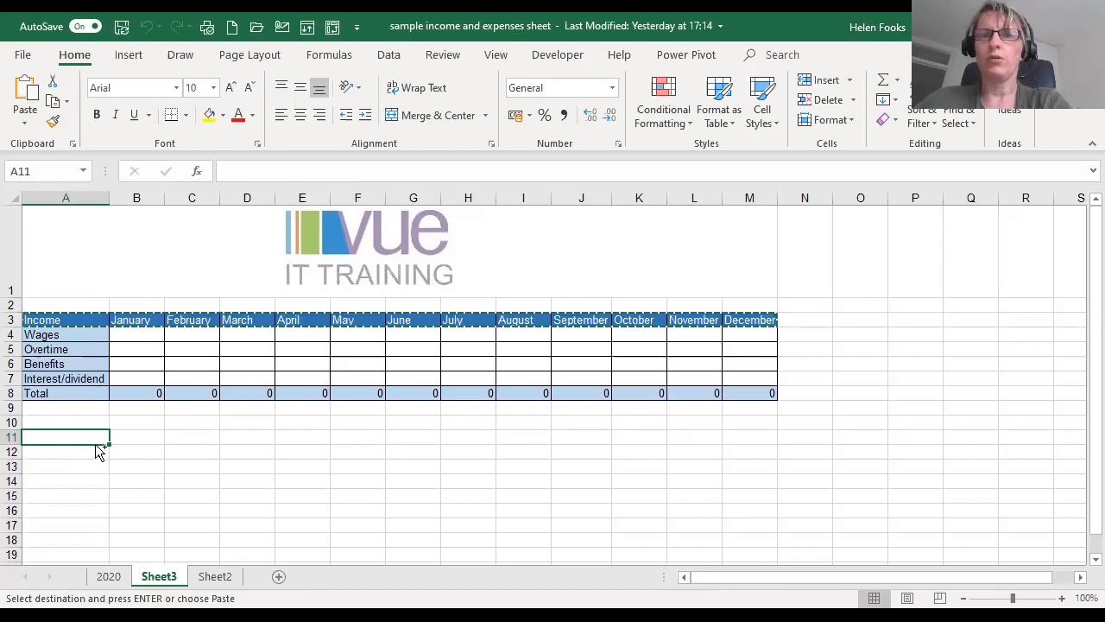
{"action": "key", "text": "ctrl+v"}
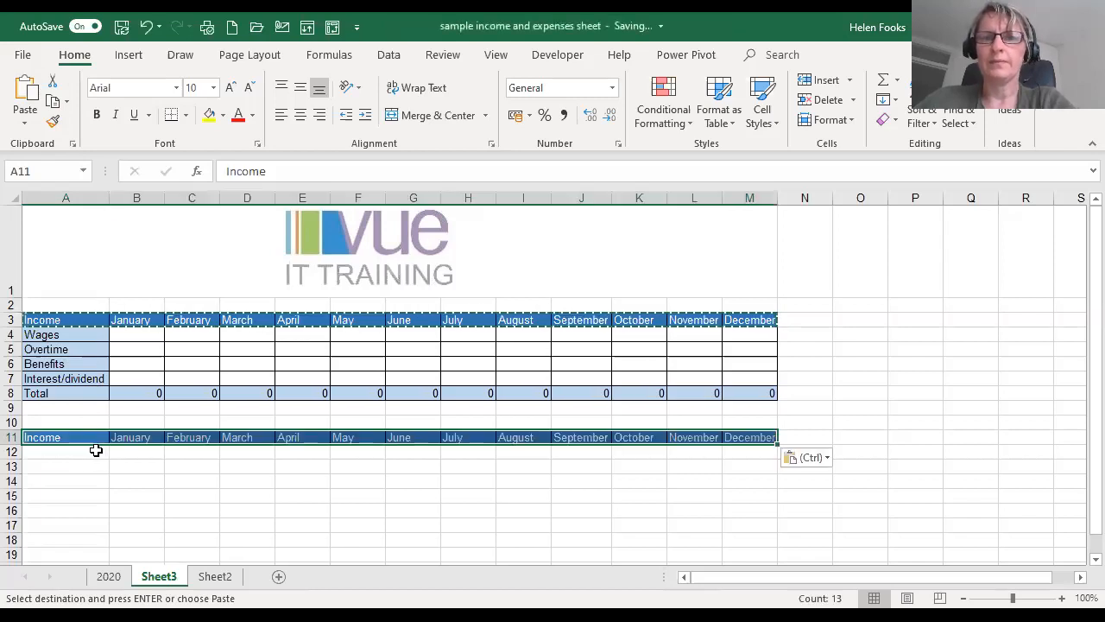
{"action": "left_click", "coordinate": [95, 451]}
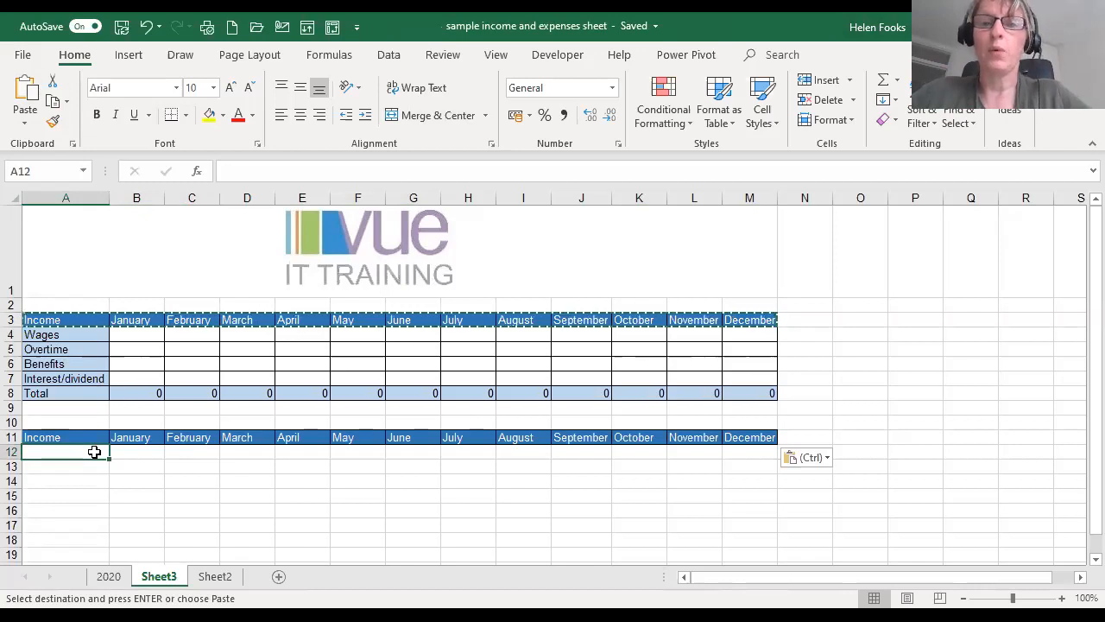
{"action": "key", "text": "Escape"}
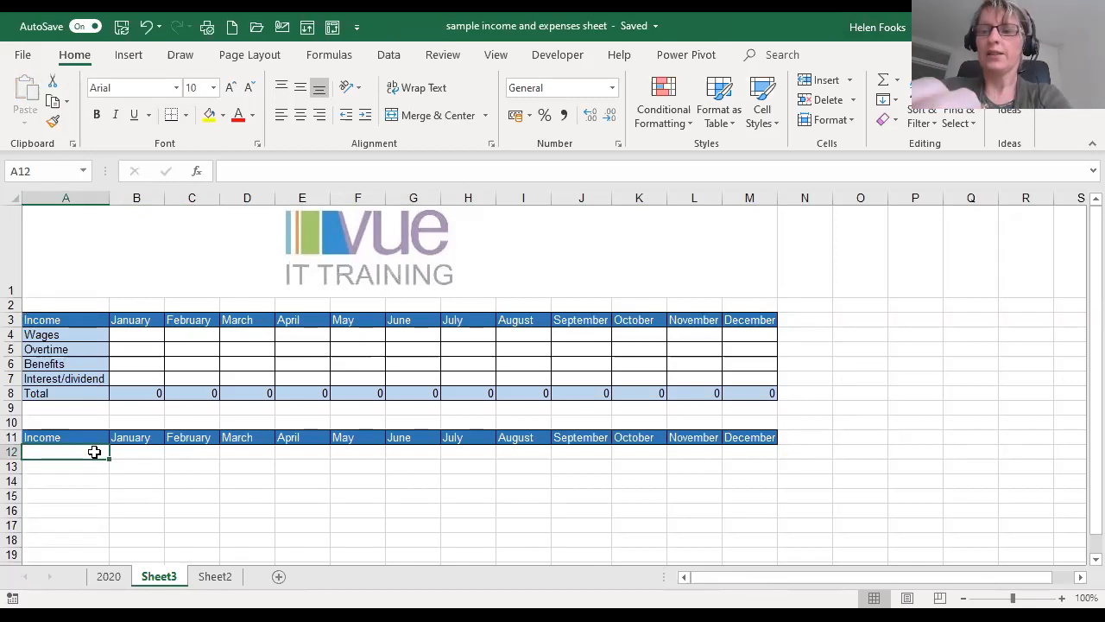
- Enter the row labels "Mortgage/ Rent", "House Insurance" and "Car Insurance" in cells A12 to A14
{"action": "type", "text": "Mort"}
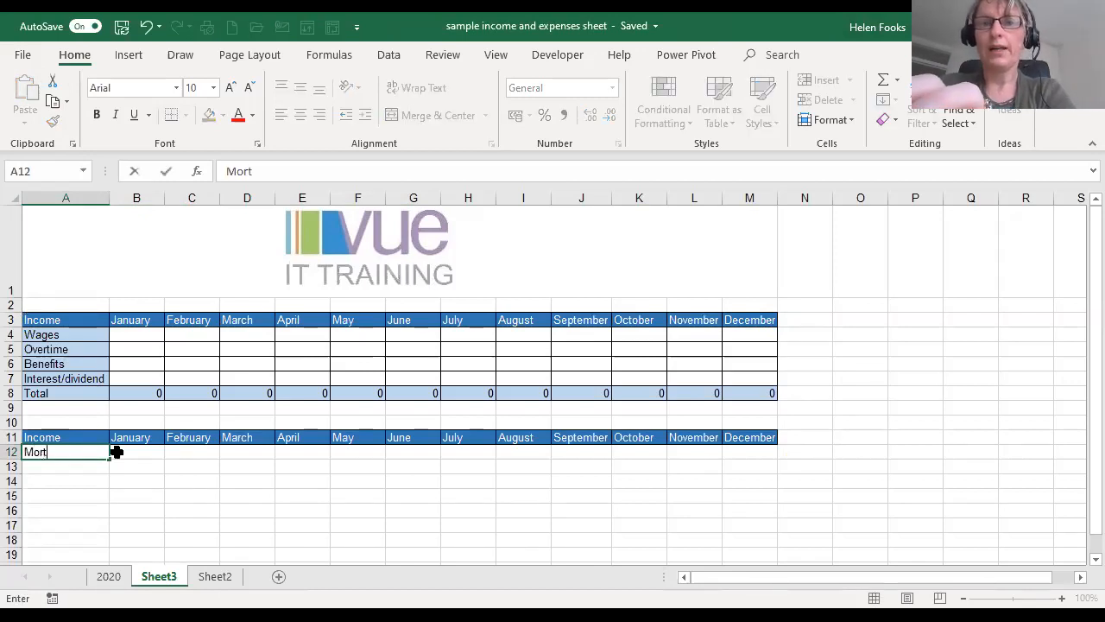
{"action": "type", "text": "gage/ Rent"}
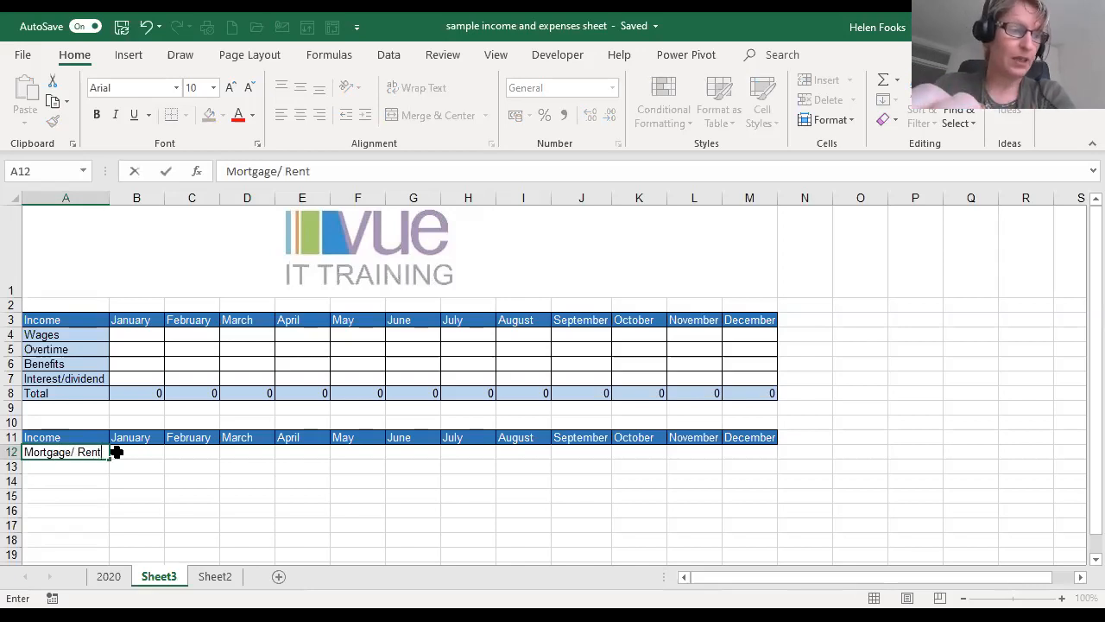
{"action": "key", "text": "Return"}
{"action": "type", "text": "House Insurance"}
{"action": "key", "text": "Return"}
{"action": "type", "text": "Car Ins"}
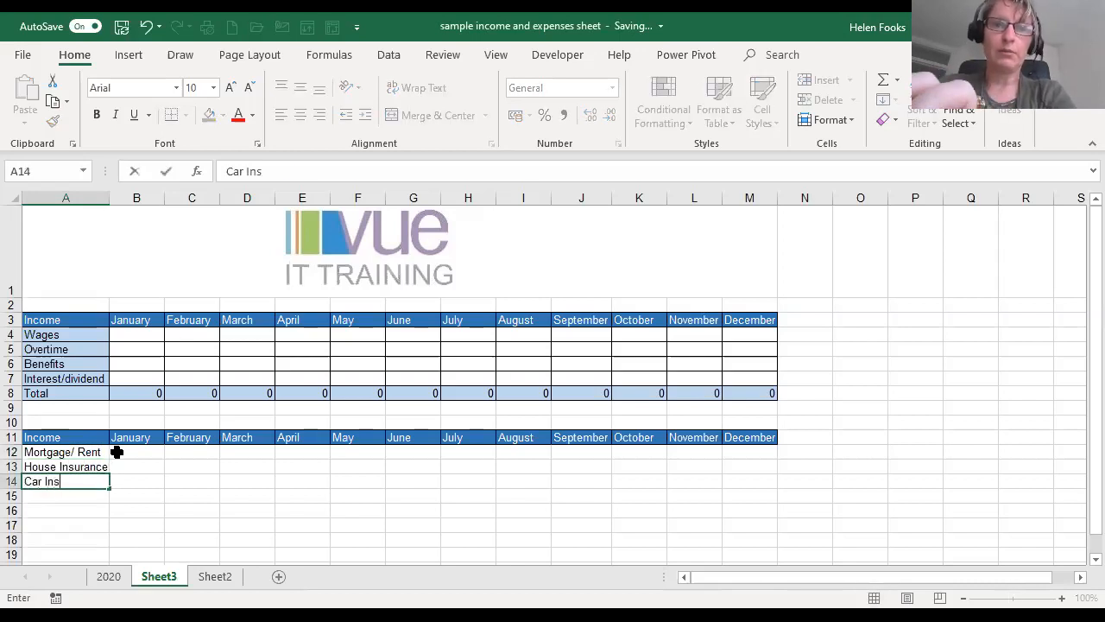
{"action": "type", "text": "urance"}
{"action": "key", "text": "Return"}
- Enter the row labels "Gas", "Electric" and "Water" in cells A15 to A17
{"action": "type", "text": "Ga"}
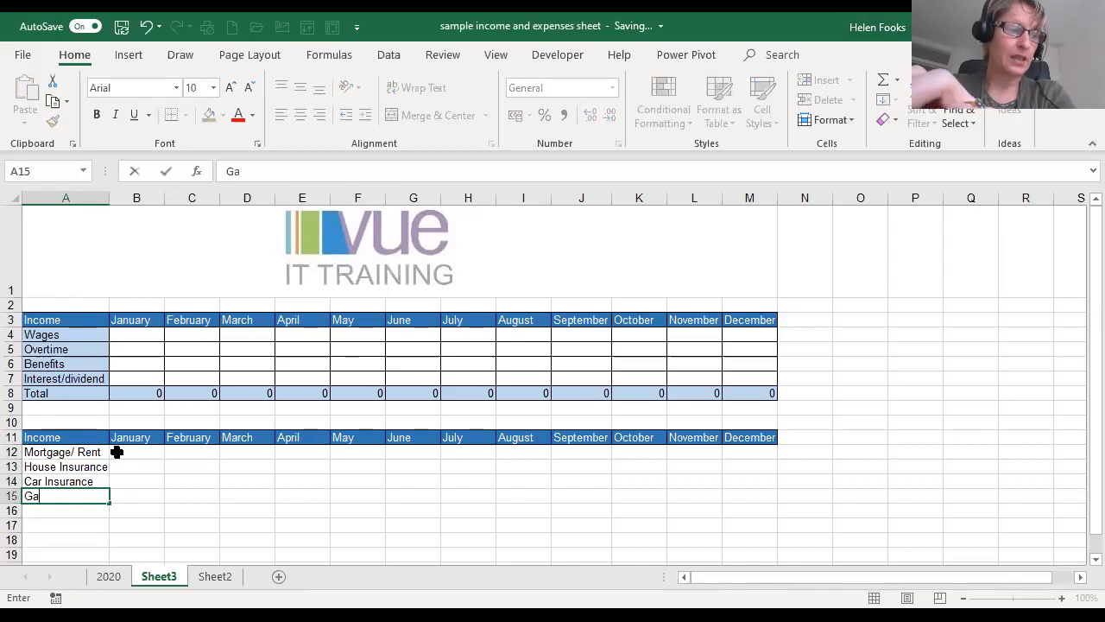
{"action": "type", "text": "s"}
{"action": "key", "text": "Return"}
{"action": "type", "text": "Elt"}
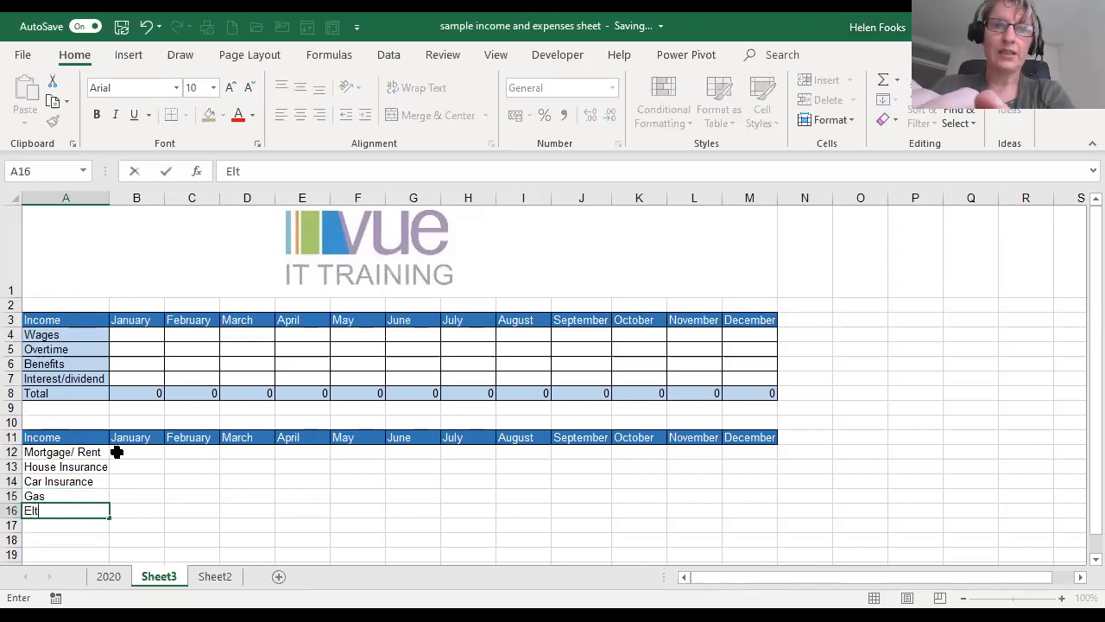
{"action": "key", "text": "BackSpace"}
{"action": "type", "text": "ectr"}
{"action": "key", "text": "BackSpace"}
{"action": "type", "text": "ric"}
{"action": "key", "text": "Return"}
{"action": "type", "text": "Water"}
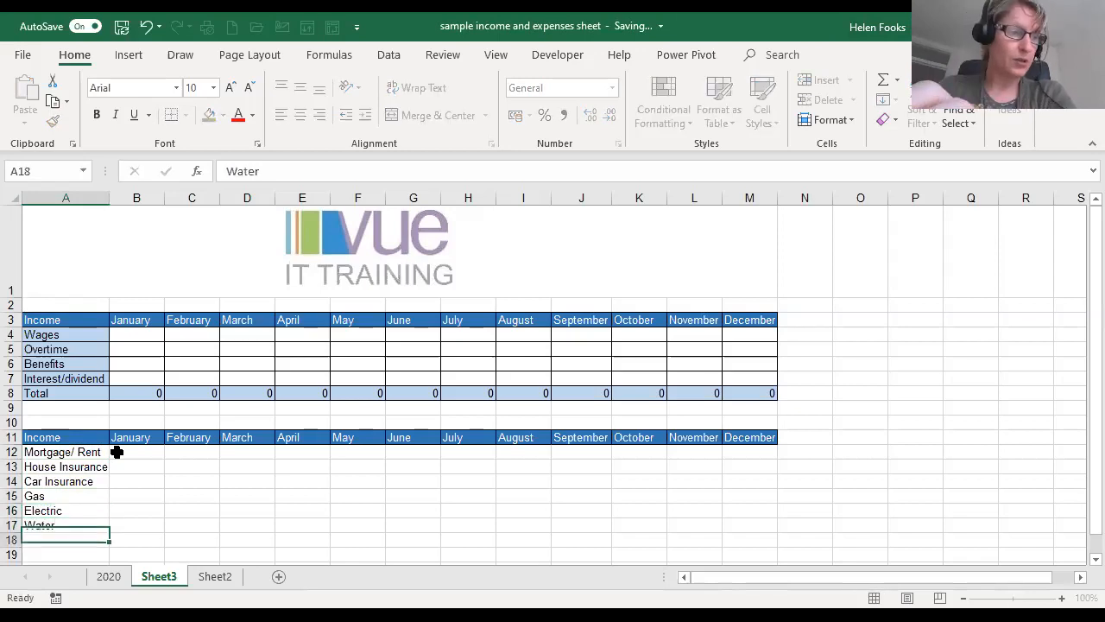
{"action": "key", "text": "Return"}
- Enter the row labels "Phone/Internet" and "TV Licence" in cells A18 and A19
{"action": "type", "text": "Phone"}
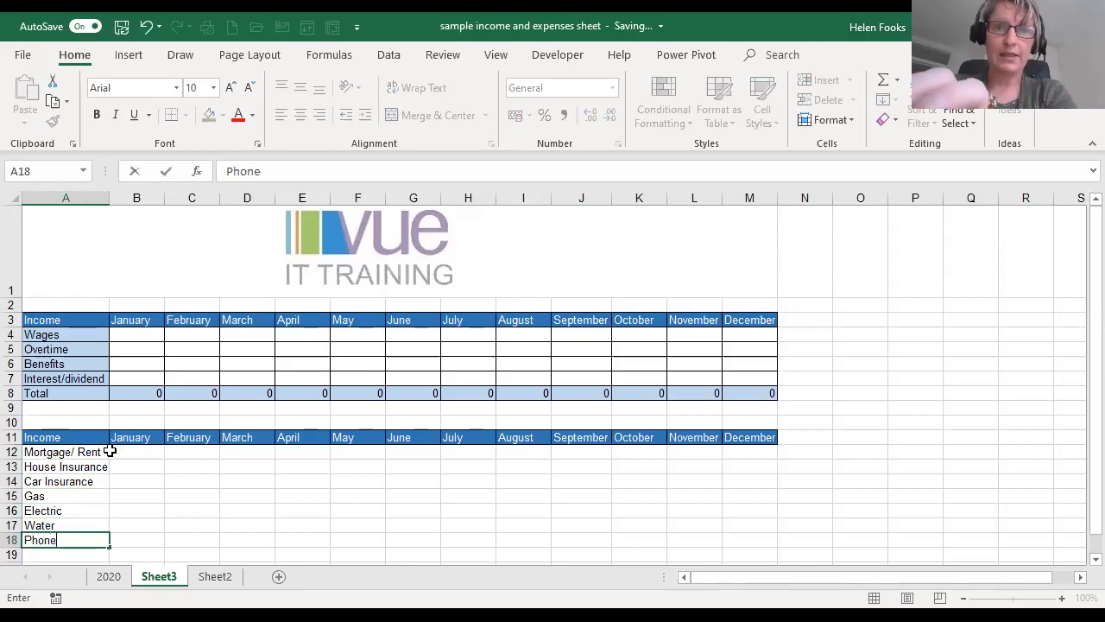
{"action": "type", "text": "/Internet"}
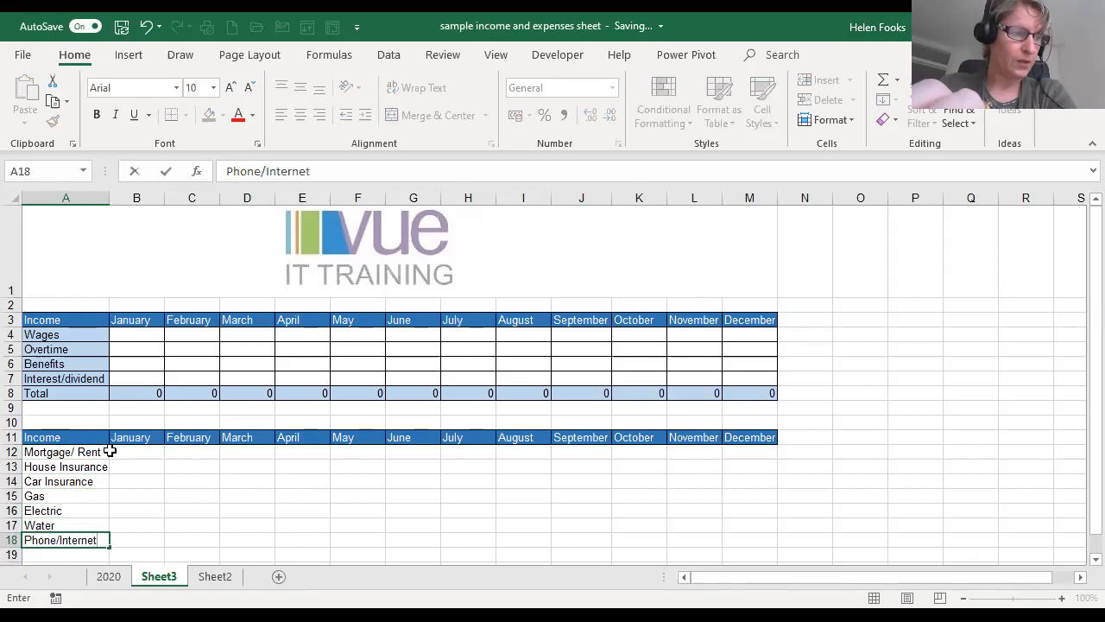
{"action": "key", "text": "Return"}
{"action": "type", "text": "T"}
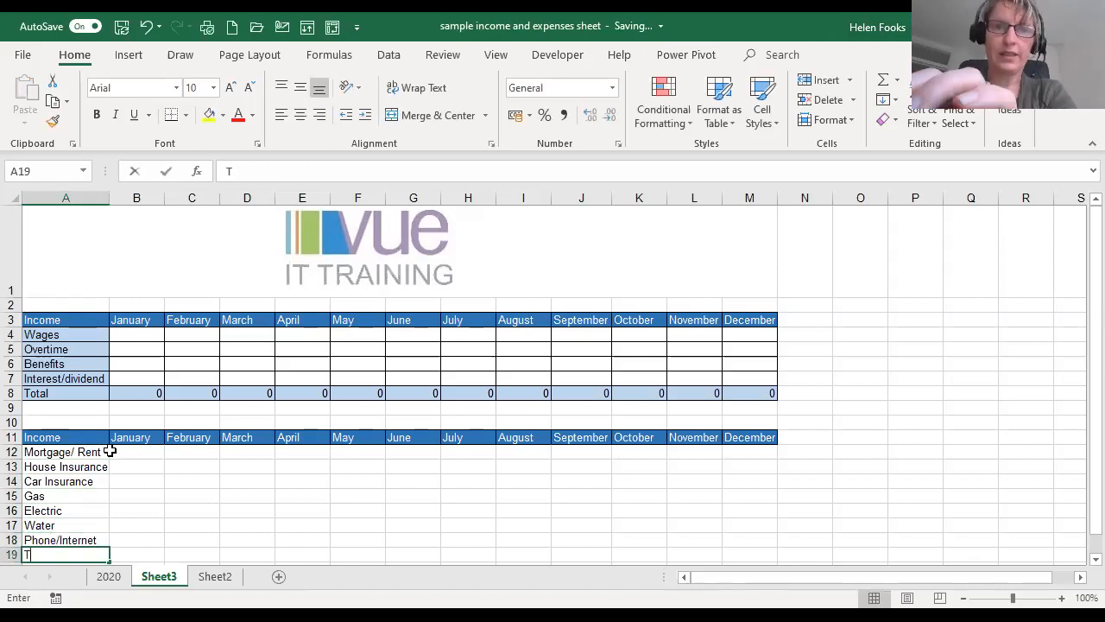
{"action": "type", "text": "V License"}
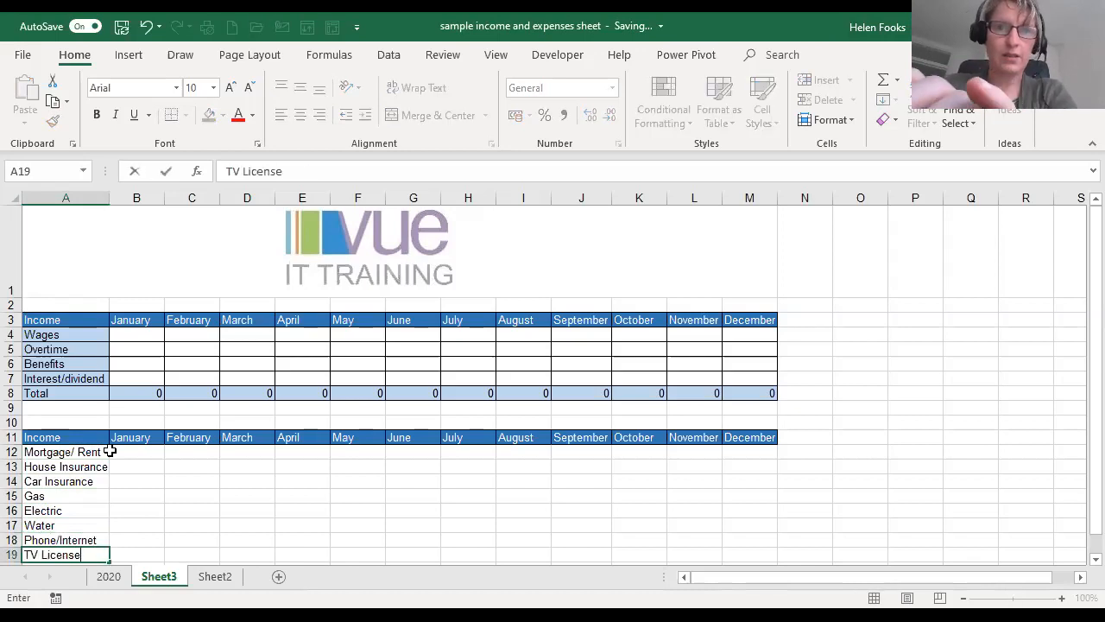
{"action": "key", "text": "BackSpace"}
{"action": "key", "text": "BackSpace"}
{"action": "type", "text": "ce"}
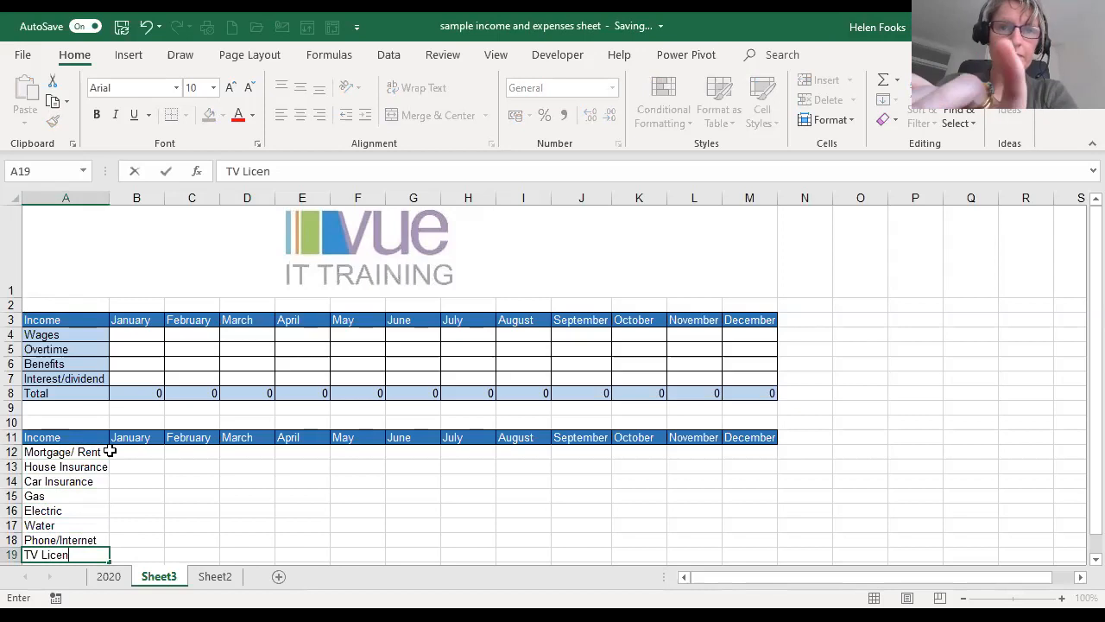
{"action": "key", "text": "Return"}
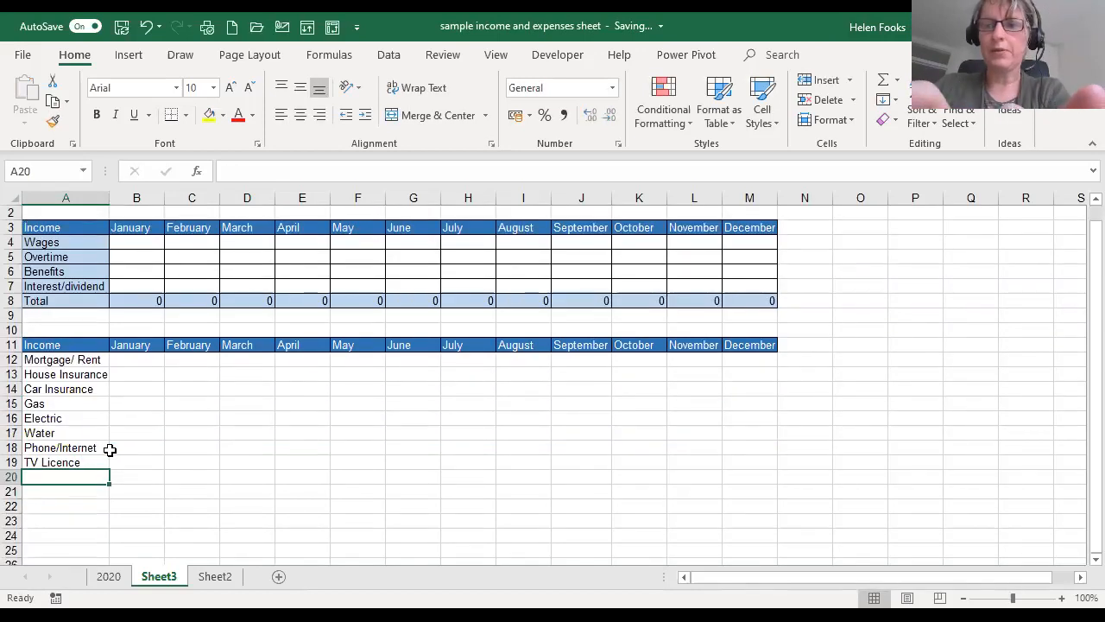
- Enter the row labels "10% Savings" and "Total income" in cells A20 and A21
{"action": "type", "text": "10% Savings"}
{"action": "key", "text": "Return"}
{"action": "type", "text": "To"}
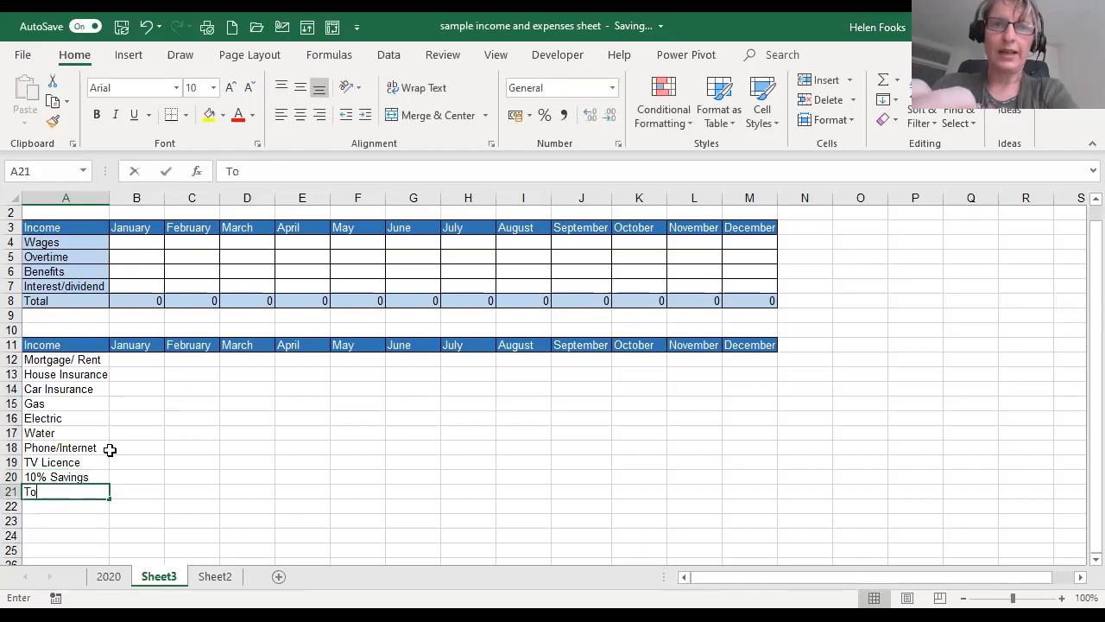
{"action": "type", "text": "tal income"}
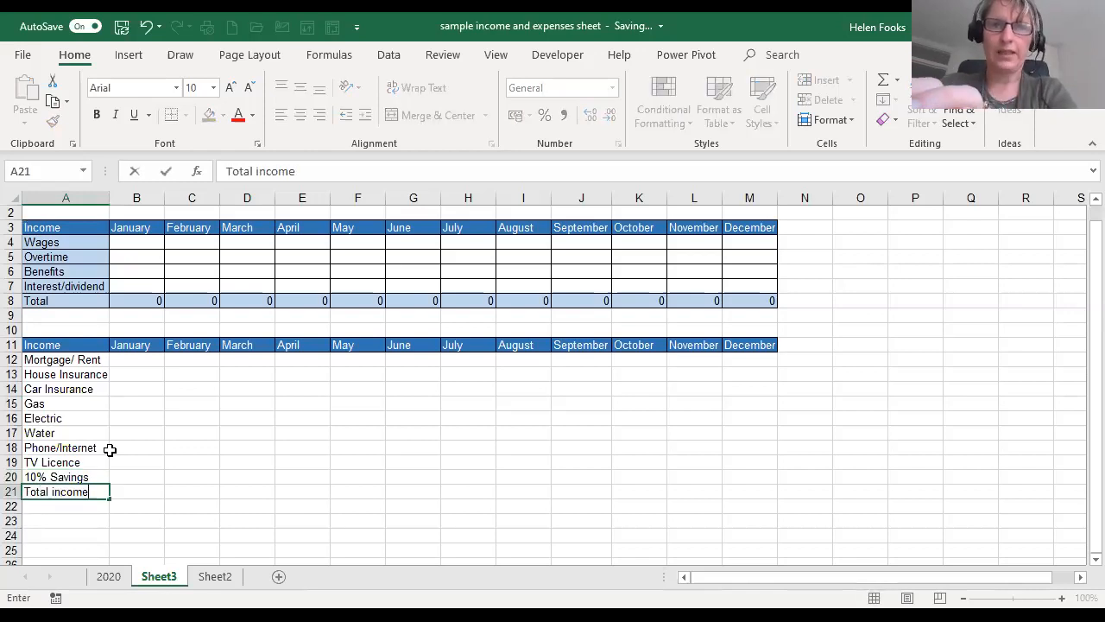
{"action": "key", "text": "Return"}
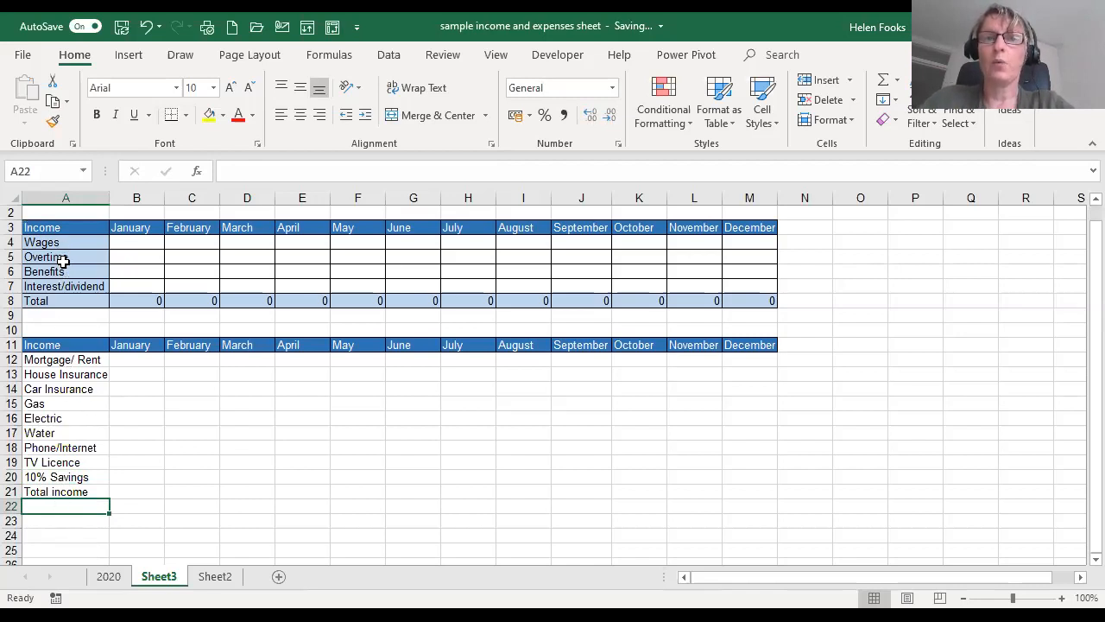
- Copy the formatting of the Wages label in A4 onto the new row labels in A12:A21 with Format Painter
{"action": "left_click", "coordinate": [74, 359]}
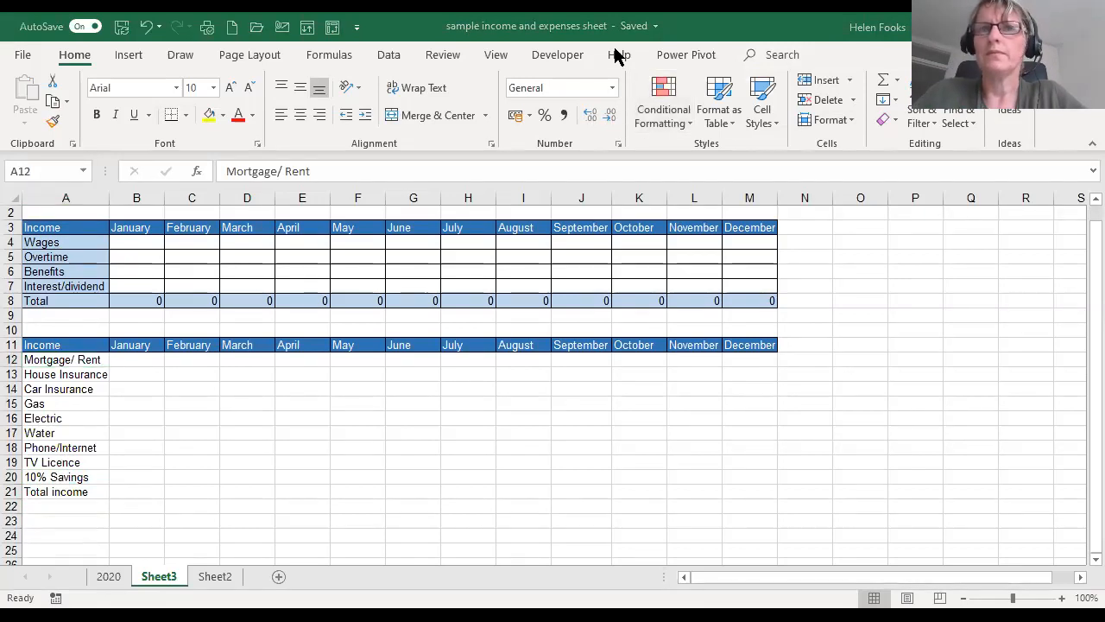
{"action": "left_click", "coordinate": [52, 119]}
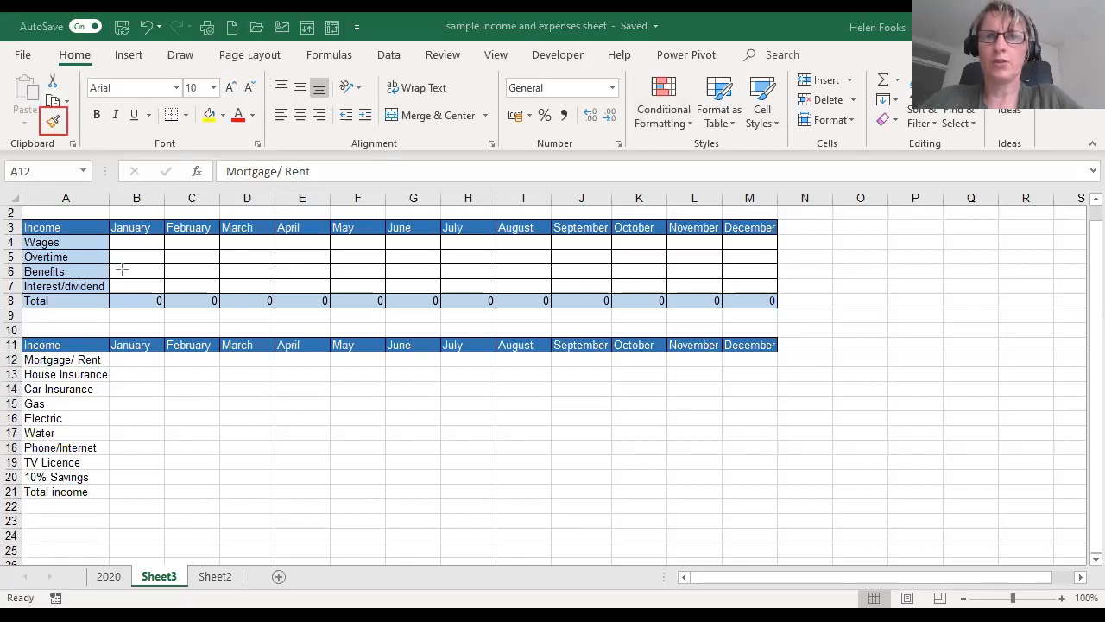
{"action": "left_click", "coordinate": [65, 243]}
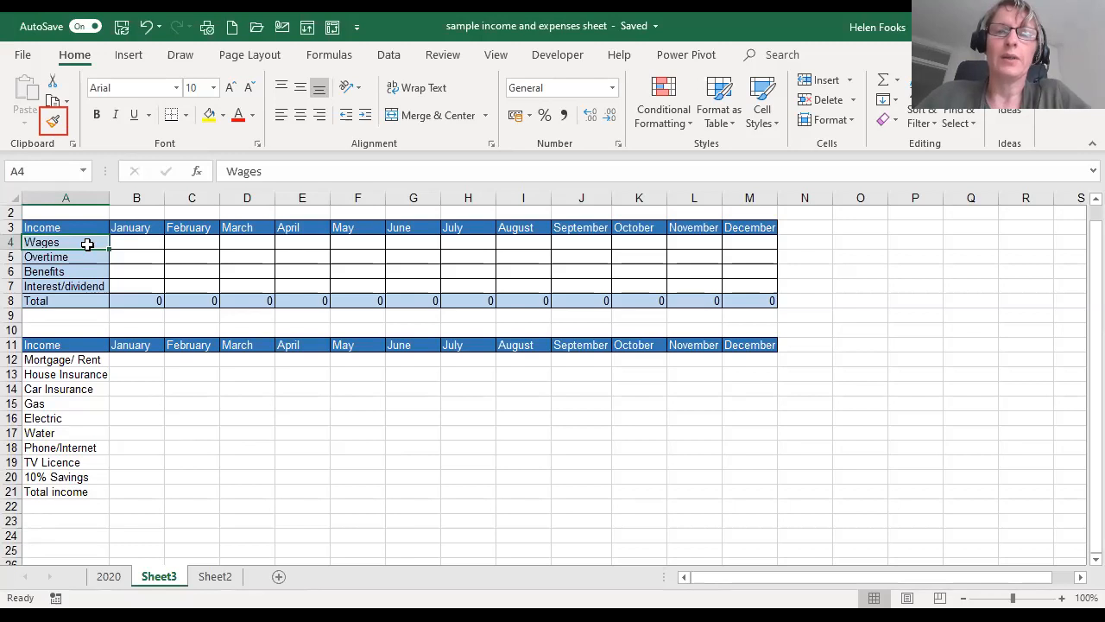
{"action": "left_click", "coordinate": [52, 123]}
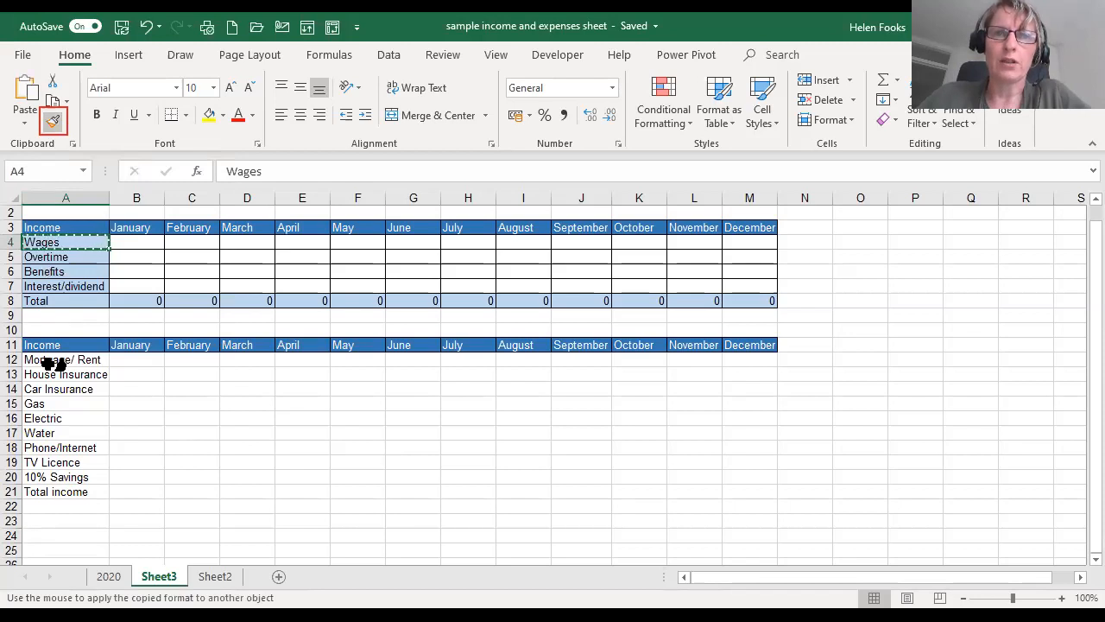
{"action": "left_click_drag", "start_coordinate": [54, 360], "coordinate": [52, 485]}
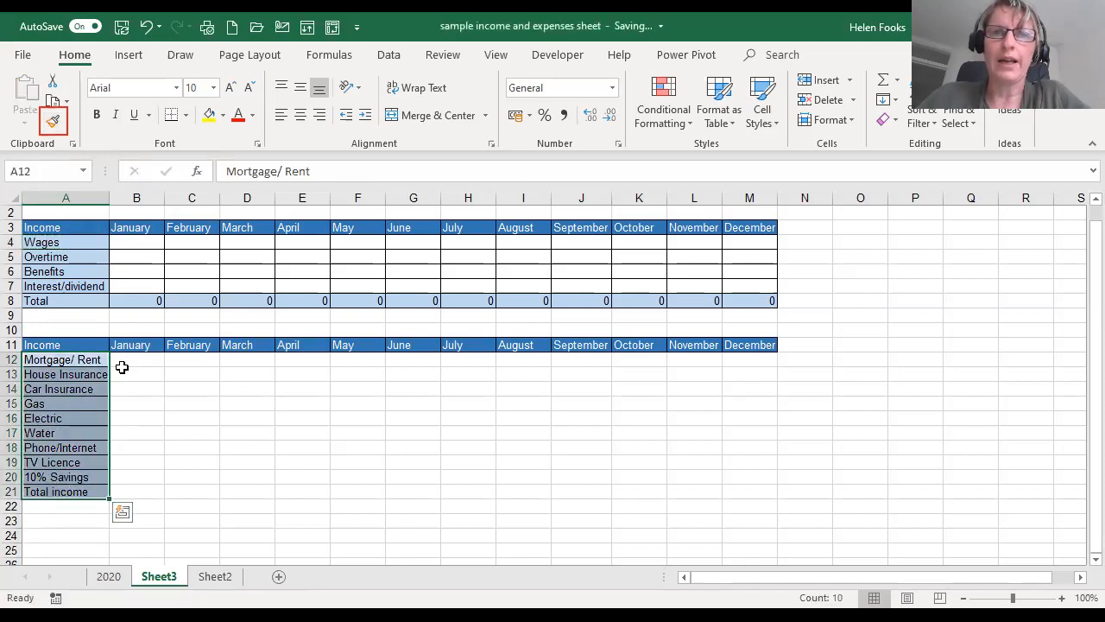
{"action": "left_click", "coordinate": [122, 366]}
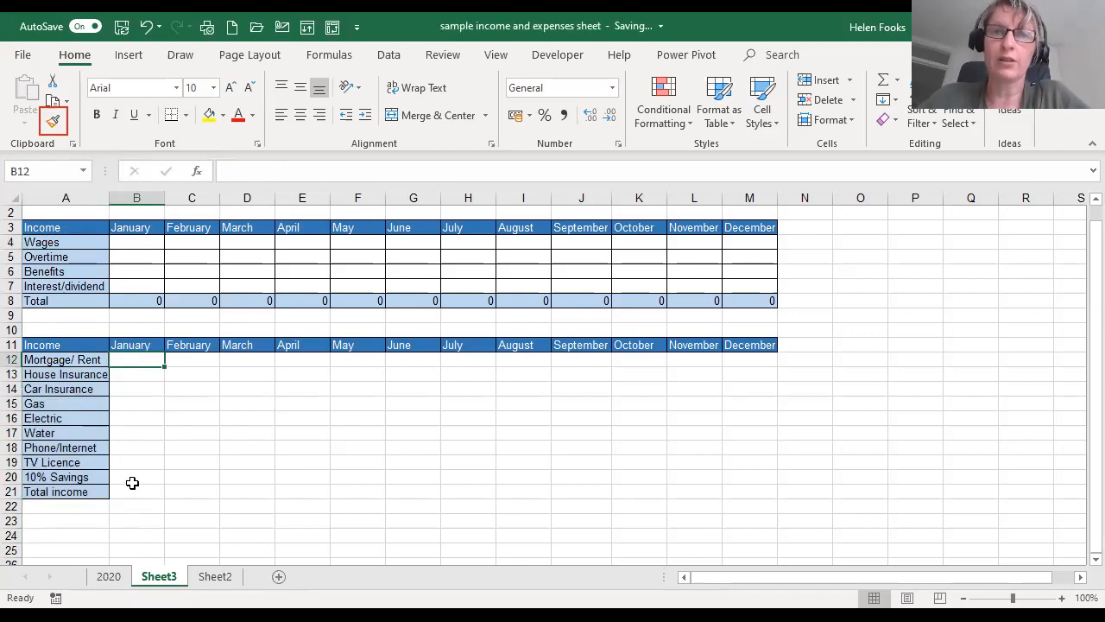
- Copy the bordered format of cell B4 onto the monthly entry cells B12:M20 with Format Painter
{"action": "left_click", "coordinate": [130, 492]}
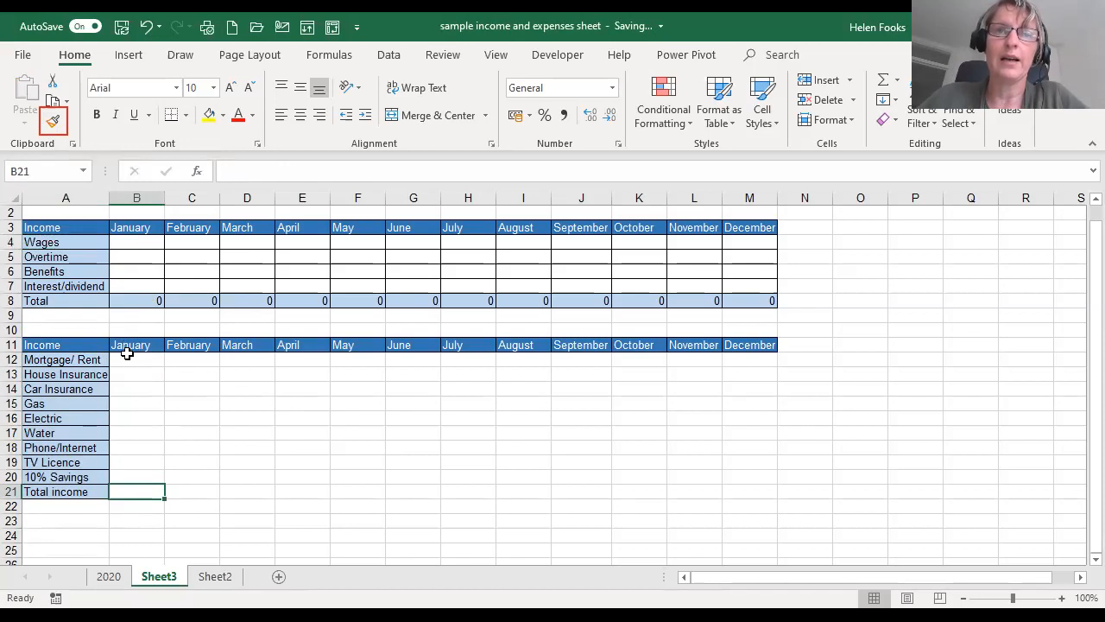
{"action": "left_click", "coordinate": [131, 245]}
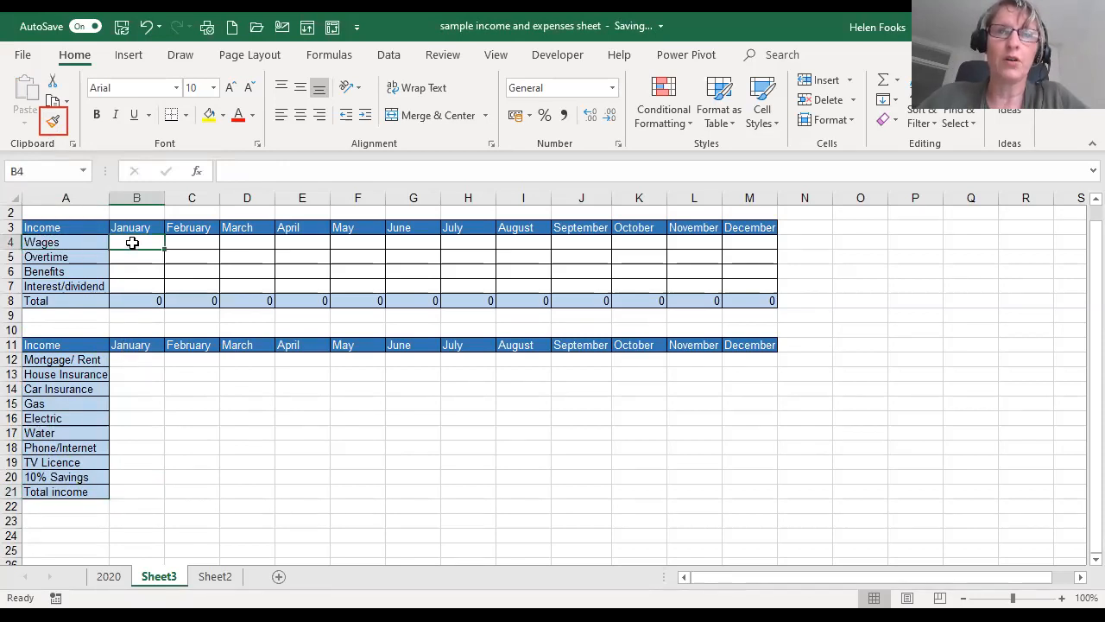
{"action": "left_click", "coordinate": [52, 122]}
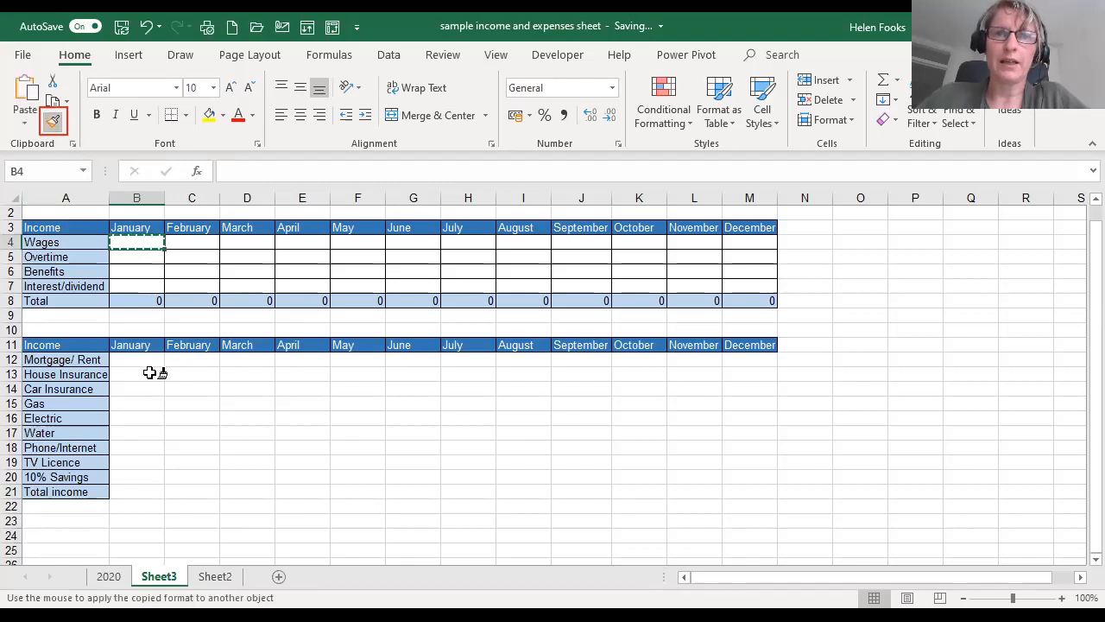
{"action": "mouse_move", "coordinate": [142, 360]}
{"action": "left_mouse_down"}
{"action": "mouse_move", "coordinate": [449, 390]}
{"action": "mouse_move", "coordinate": [654, 448]}
{"action": "mouse_move", "coordinate": [728, 503]}
{"action": "mouse_move", "coordinate": [731, 474]}
{"action": "left_mouse_up"}
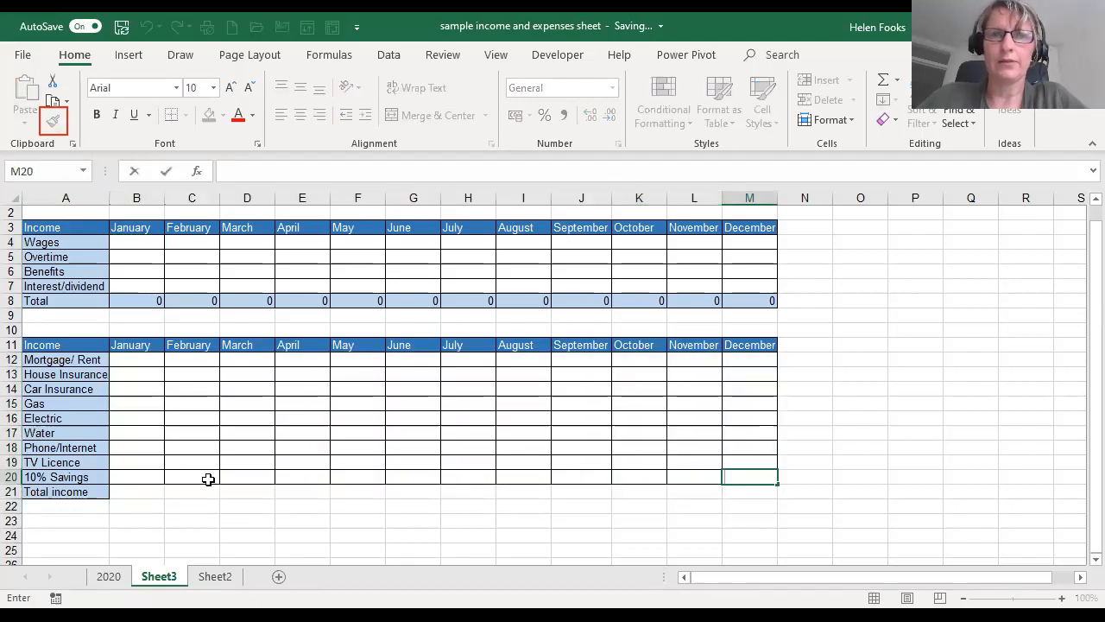
{"action": "left_click", "coordinate": [128, 493]}
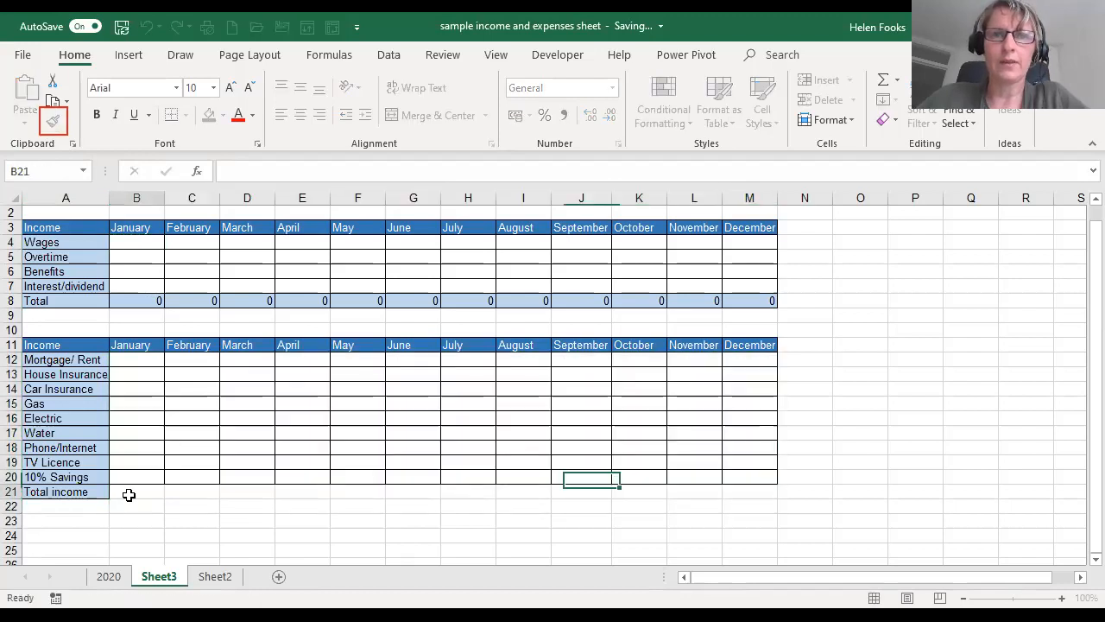
- Copy the shaded format of total cell B8 onto the monthly total cells B21:M21 with Format Painter
{"action": "left_click", "coordinate": [132, 299]}
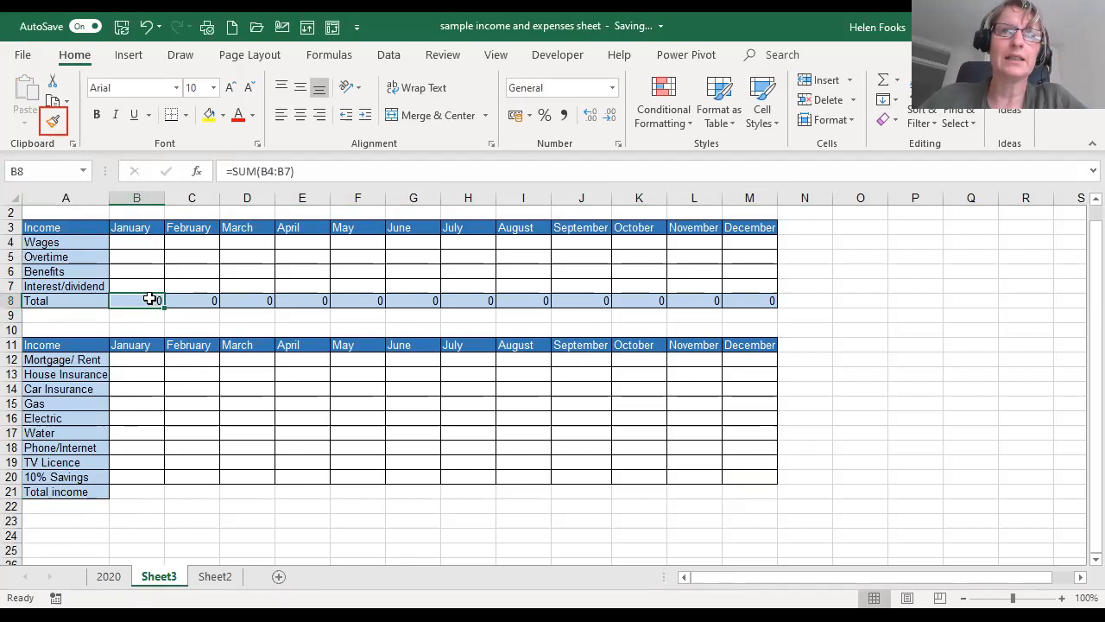
{"action": "left_click", "coordinate": [52, 124]}
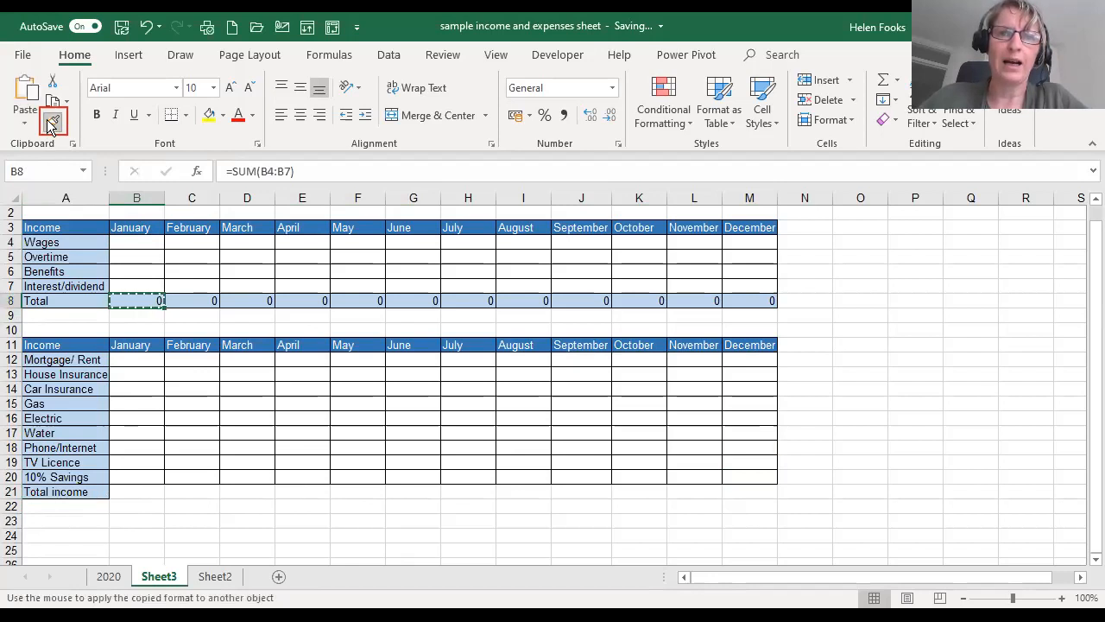
{"action": "left_click_drag", "start_coordinate": [132, 493], "coordinate": [737, 493]}
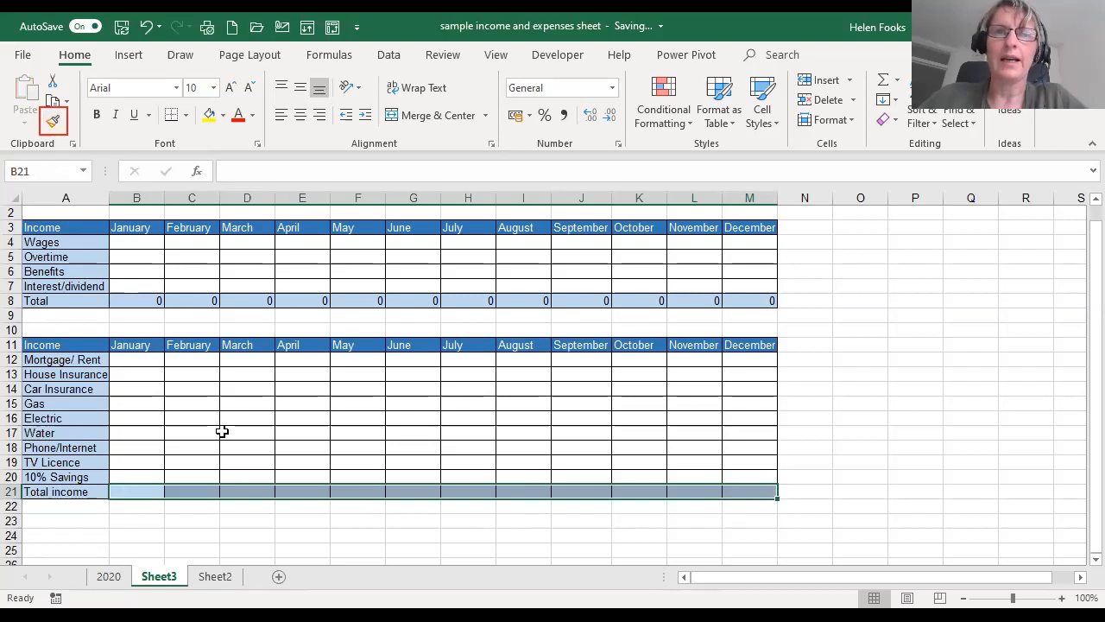
{"action": "left_click", "coordinate": [141, 356]}
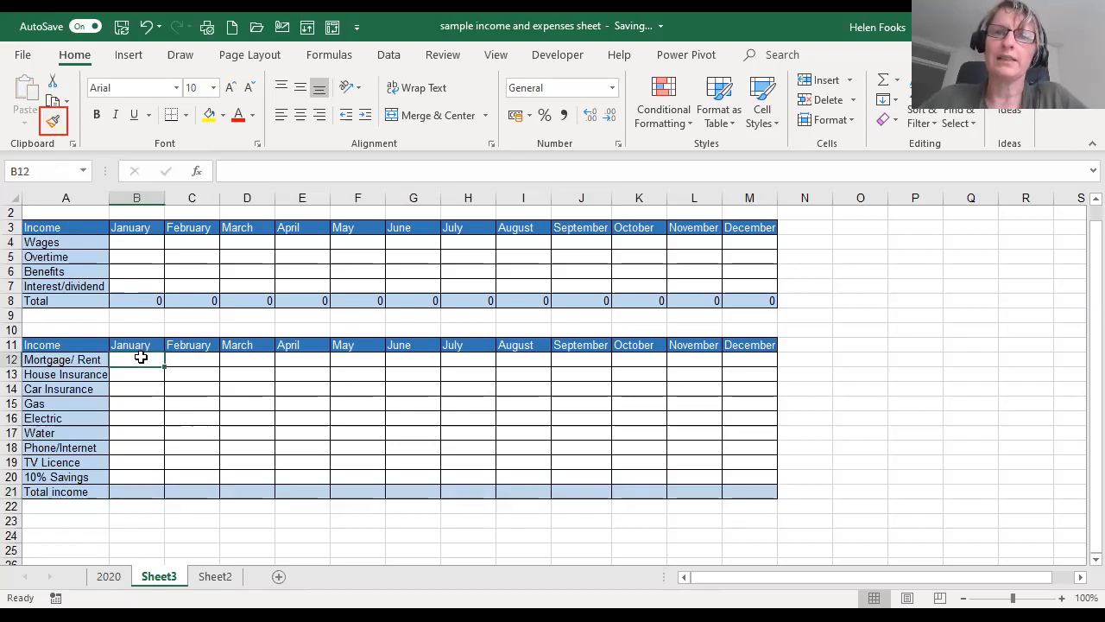
{"action": "left_click", "coordinate": [55, 125]}
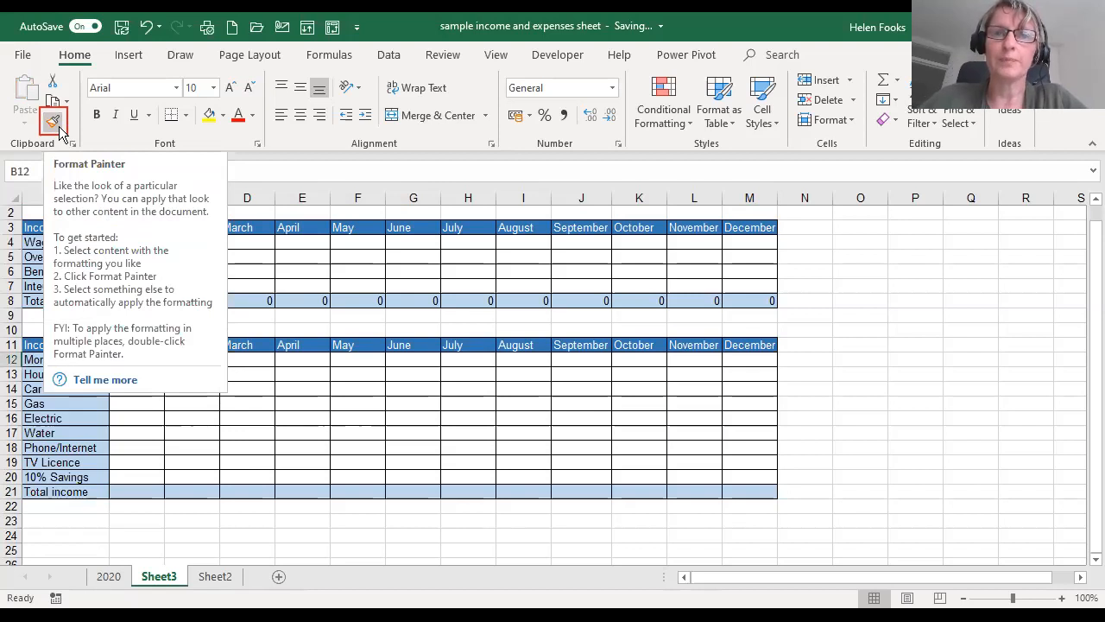
{"action": "left_click", "coordinate": [259, 360]}
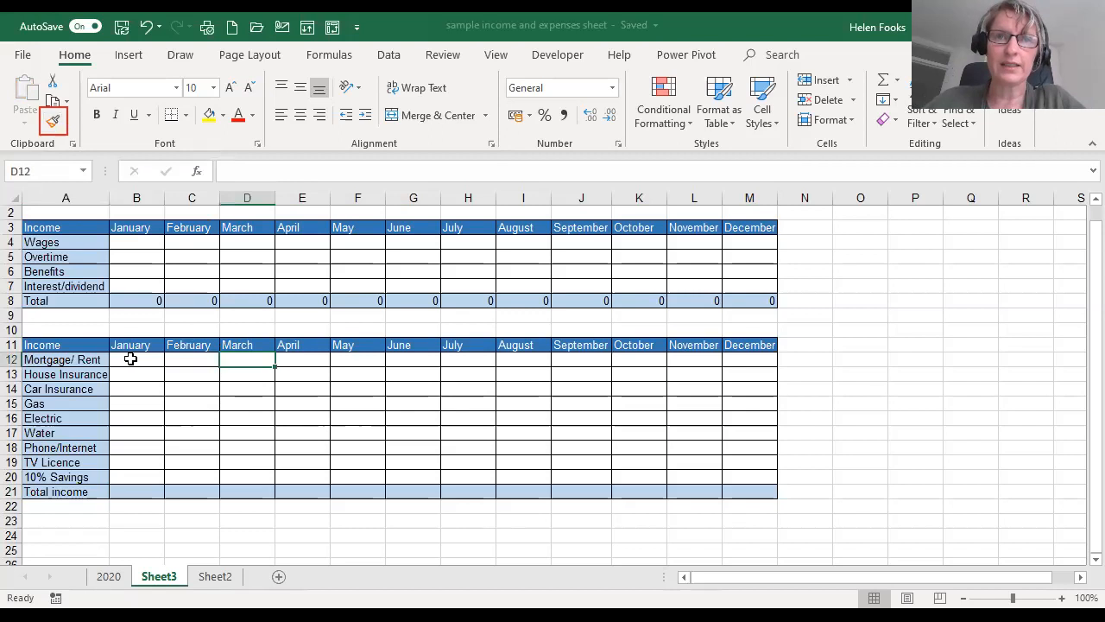
- Enter an AutoSum total in cell B21 that adds the January expenses in B12:B20
{"action": "left_click", "coordinate": [142, 494]}
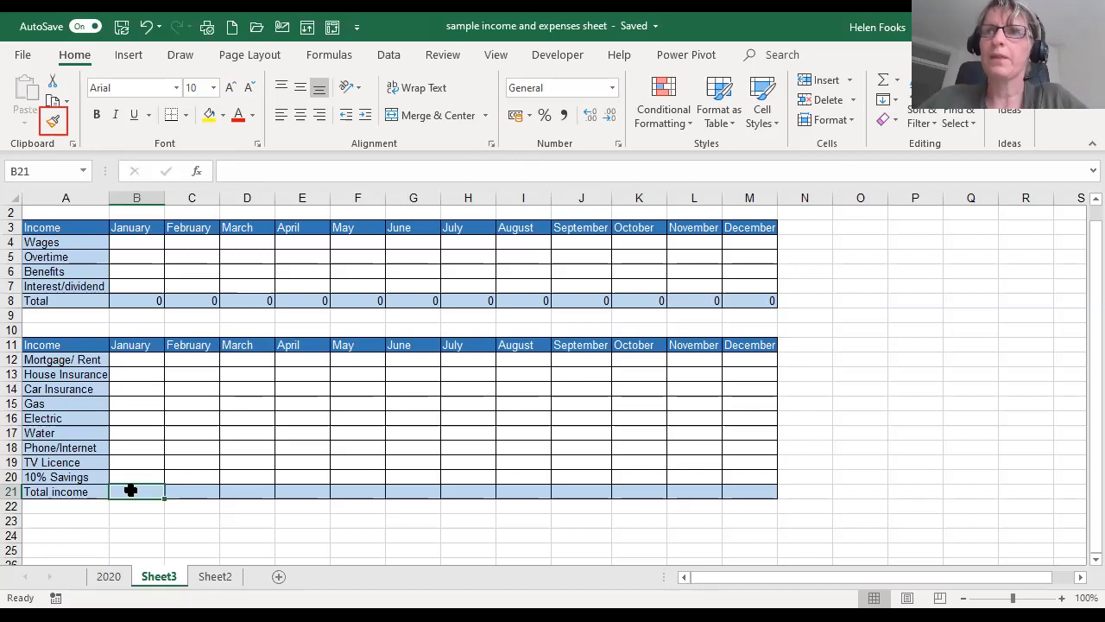
{"action": "left_click", "coordinate": [885, 82]}
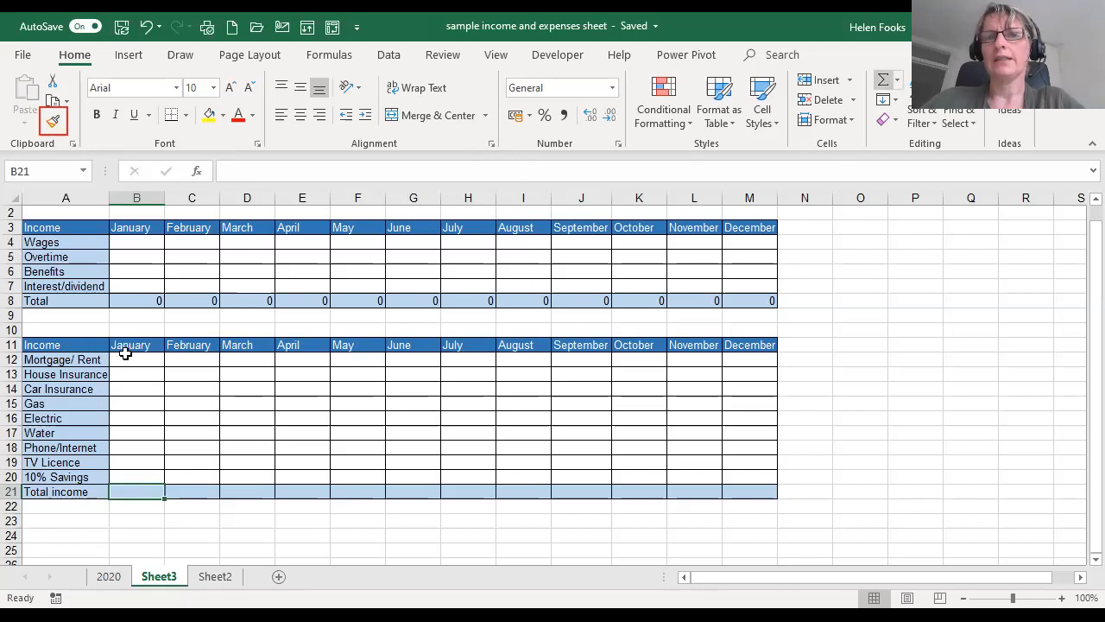
{"action": "left_click", "coordinate": [132, 361]}
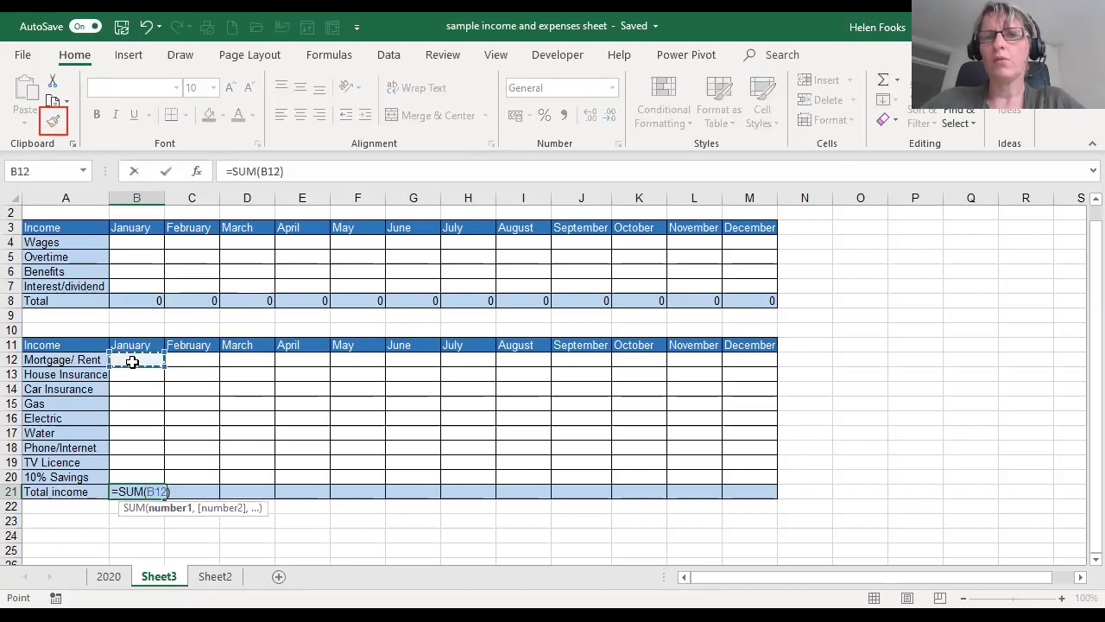
{"action": "left_click_drag", "start_coordinate": [132, 361], "coordinate": [136, 477]}
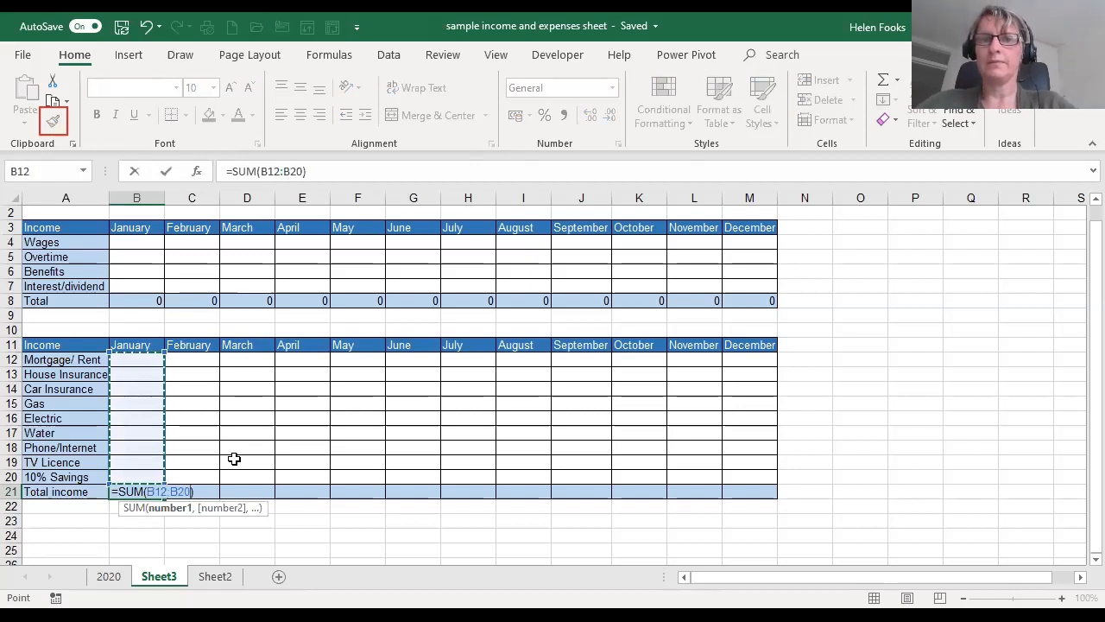
{"action": "key", "text": "Return"}
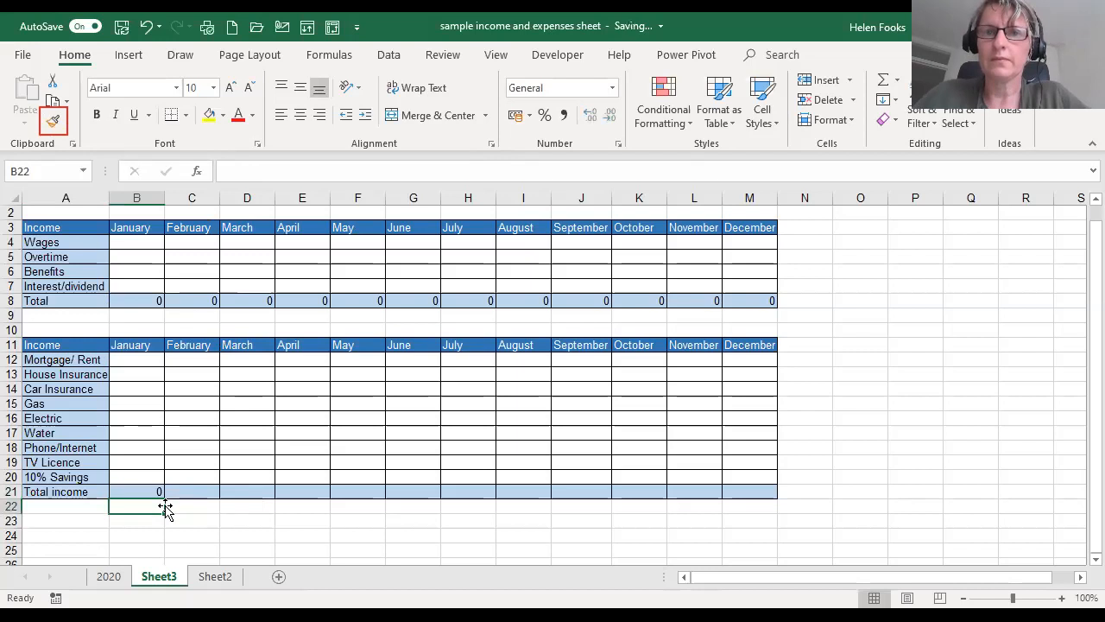
- Fill the total formula in B21 across to December in M21
{"action": "left_click", "coordinate": [153, 491]}
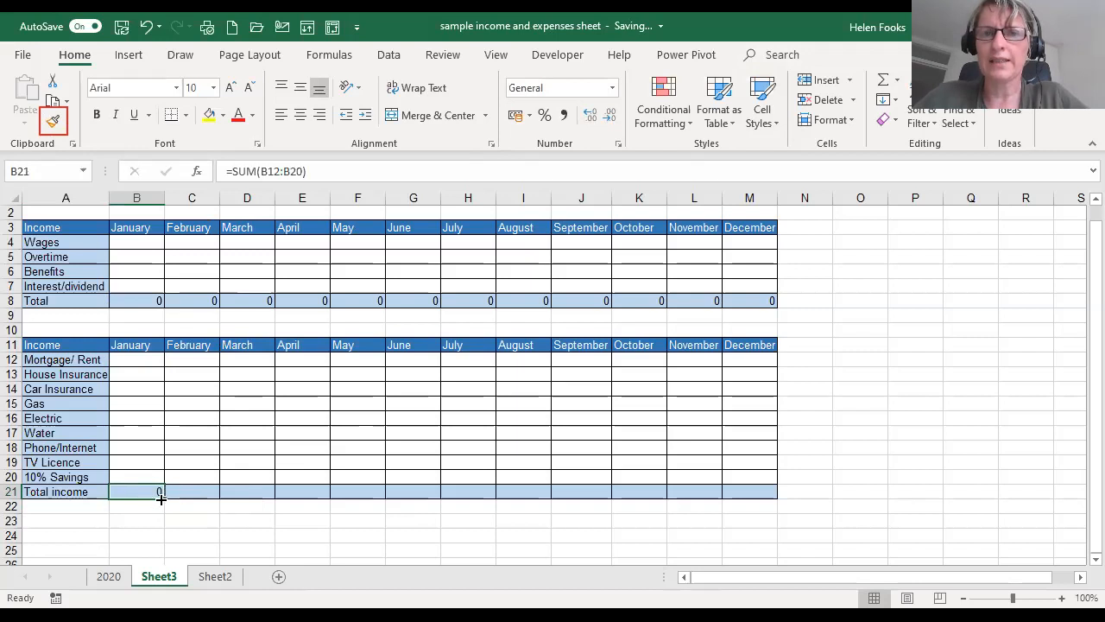
{"action": "left_click_drag", "start_coordinate": [160, 495], "coordinate": [752, 503]}
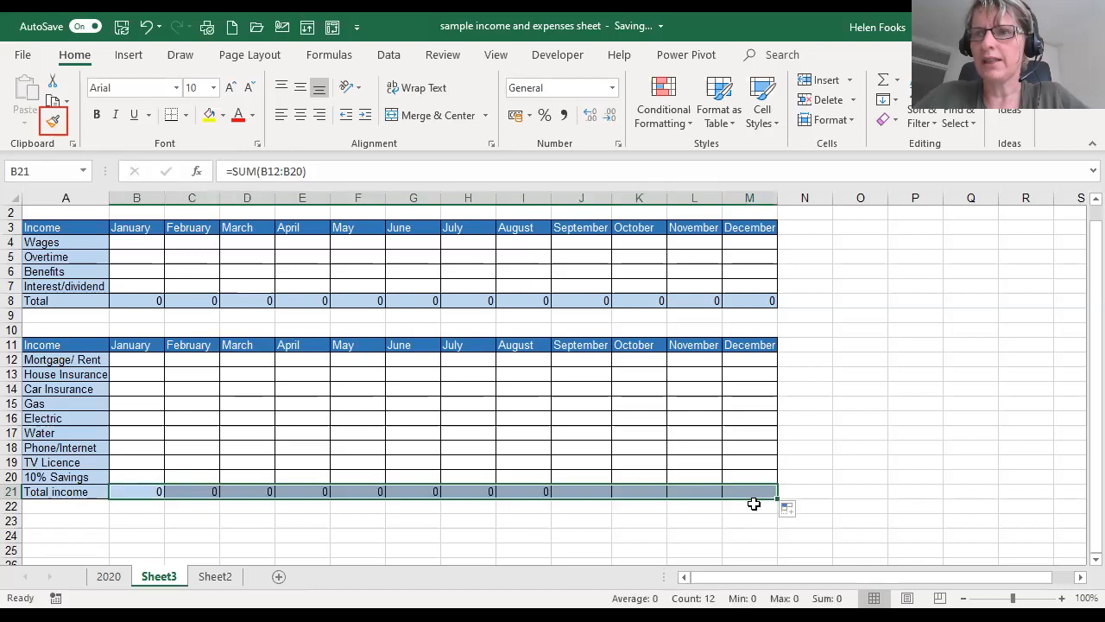
{"action": "left_click", "coordinate": [149, 491]}
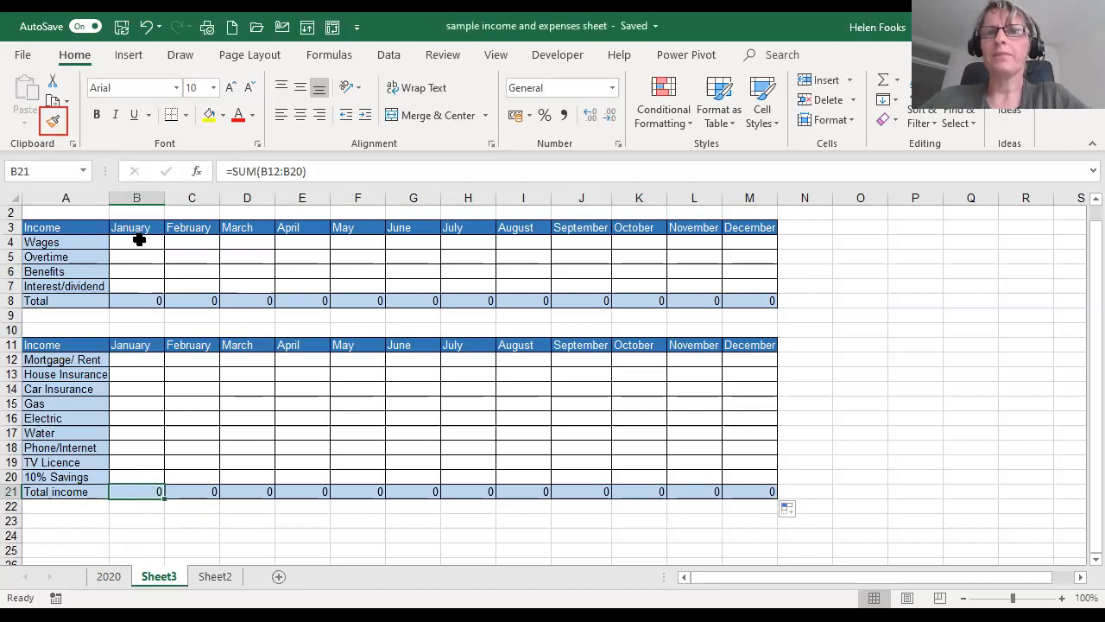
- Enter January wages of 1000 in cell B4 and fill the amount across to December in M4
{"action": "left_click", "coordinate": [139, 241]}
{"action": "type", "text": "1000"}
{"action": "key", "text": "Return"}
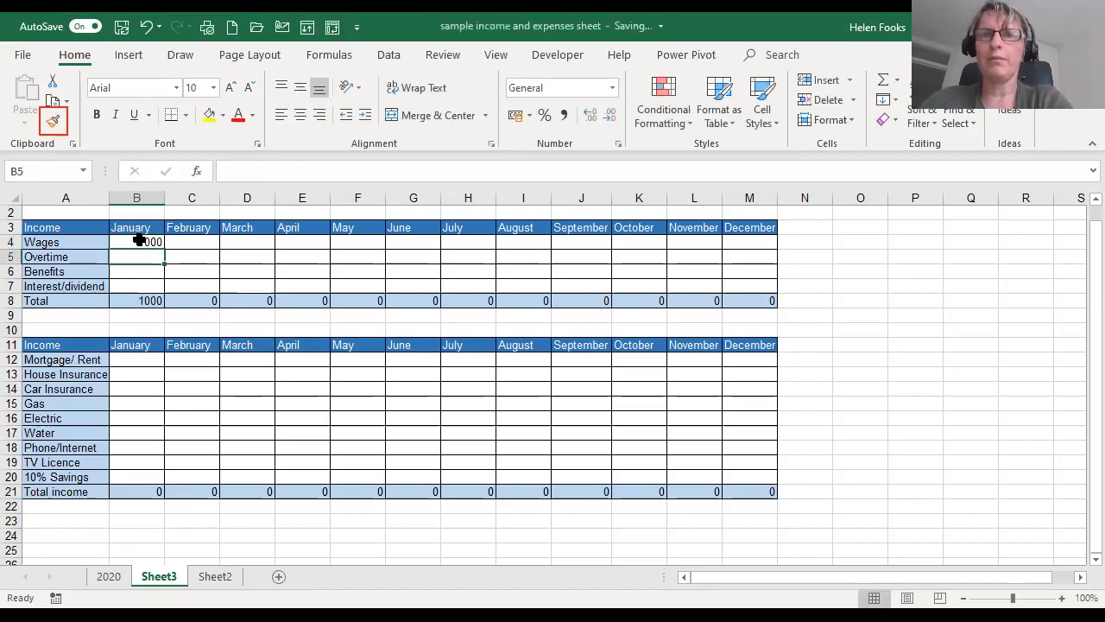
{"action": "left_click", "coordinate": [141, 241]}
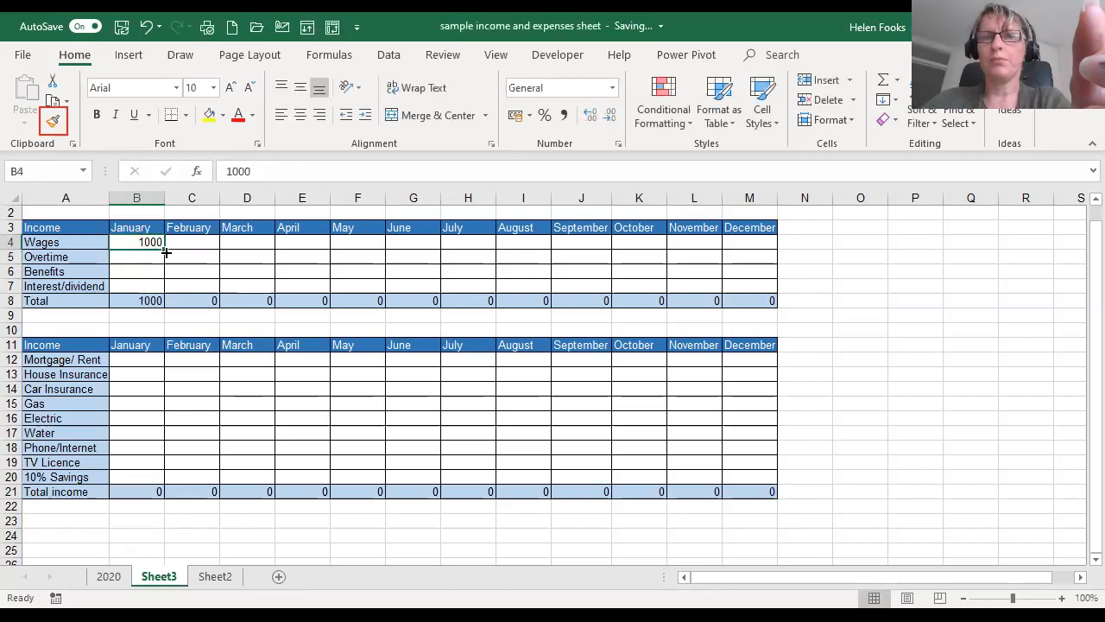
{"action": "left_click_drag", "start_coordinate": [166, 250], "coordinate": [760, 250]}
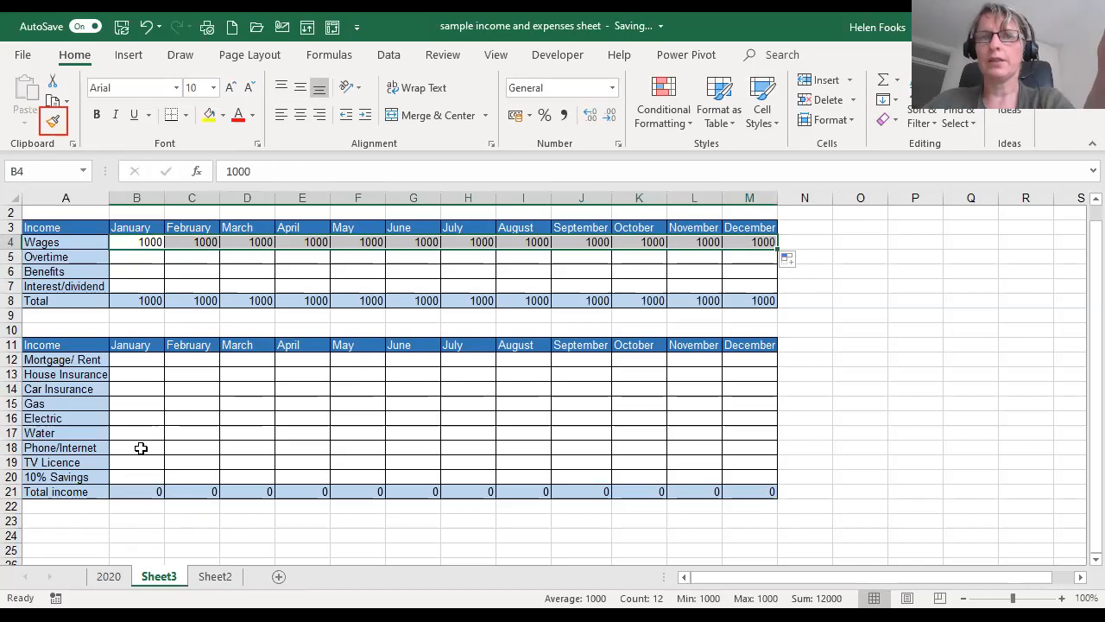
- Enter 12.50 as the January TV Licence cost in B19 and fill it across to December in M19
{"action": "left_click", "coordinate": [133, 461]}
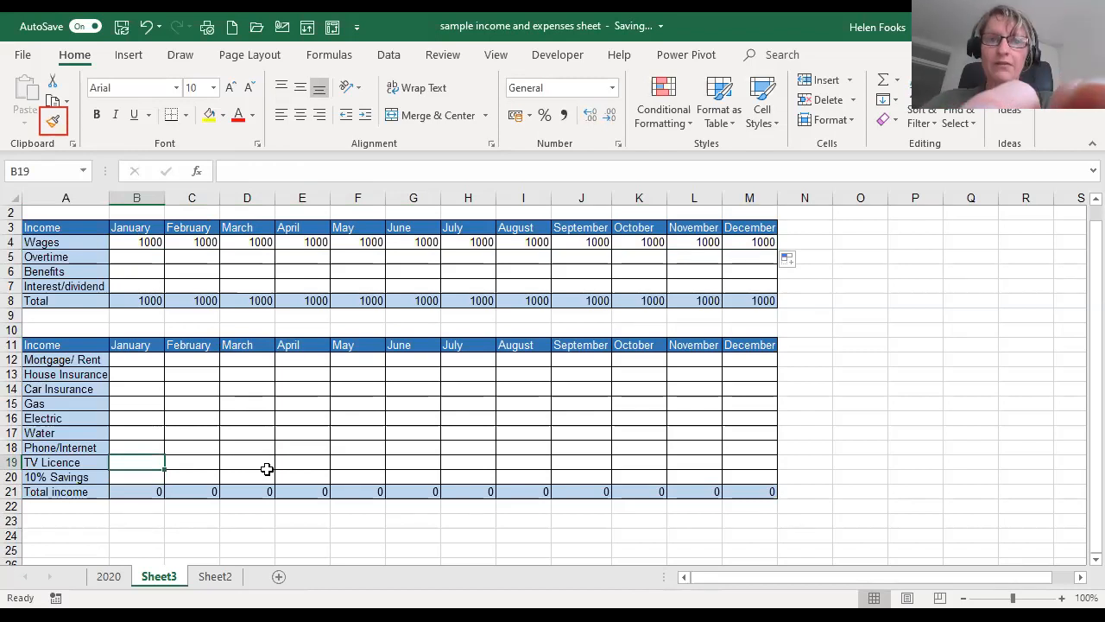
{"action": "type", "text": "12.50"}
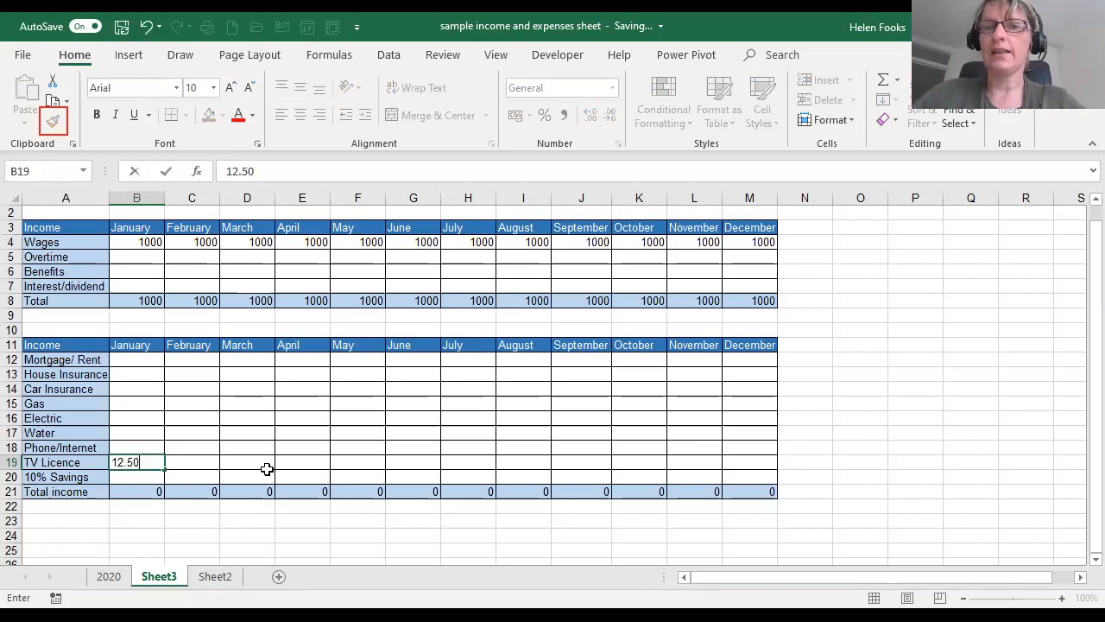
{"action": "key", "text": "Return"}
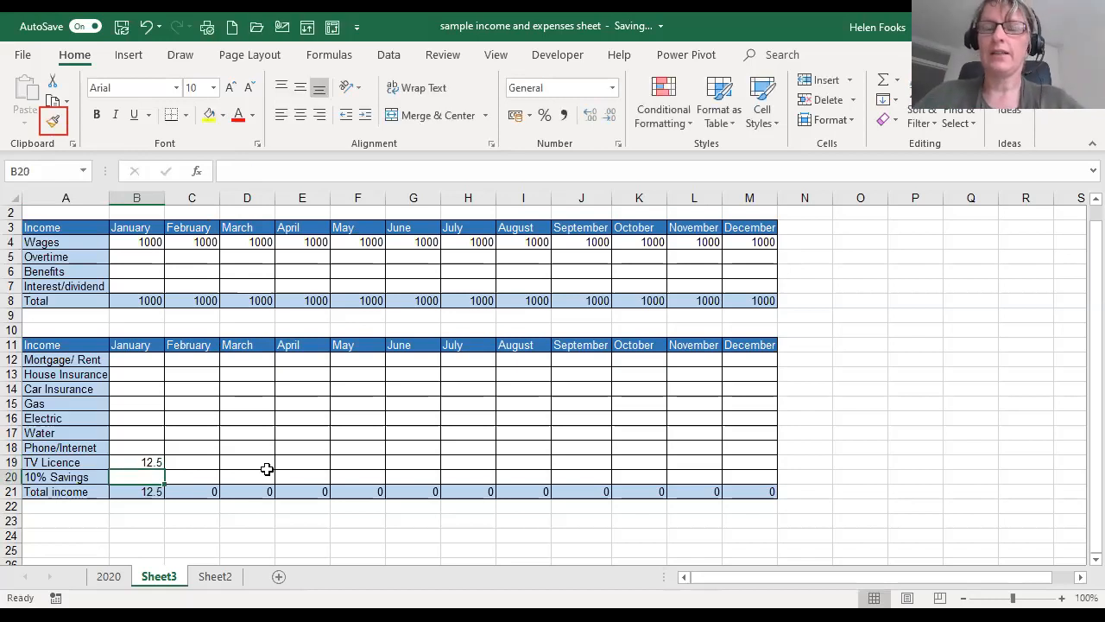
{"action": "left_click", "coordinate": [123, 459]}
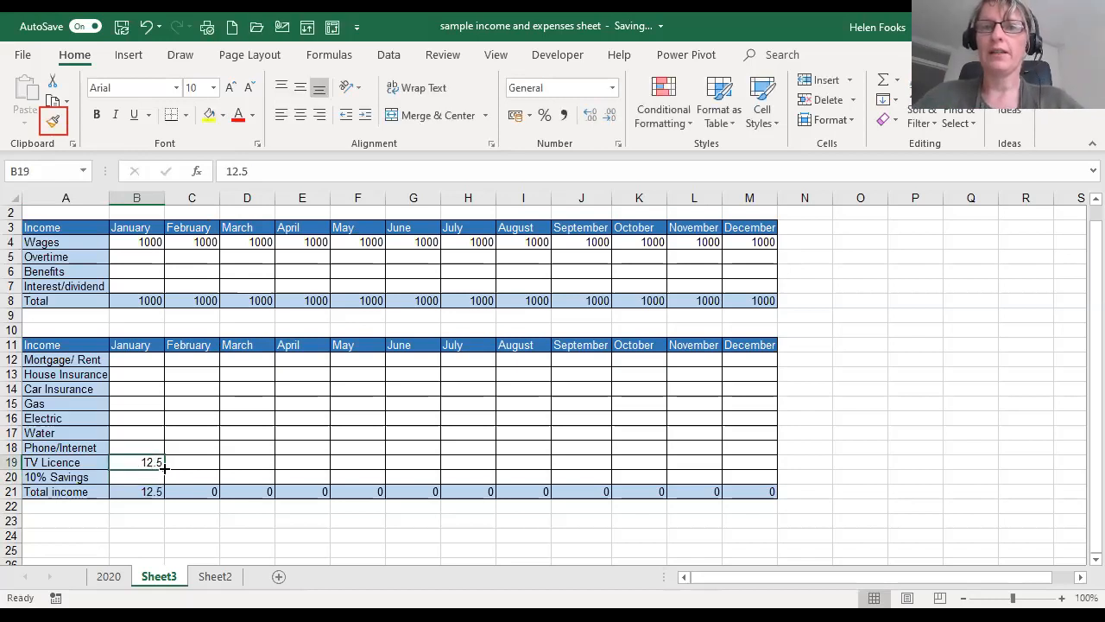
{"action": "left_click_drag", "start_coordinate": [164, 468], "coordinate": [164, 467]}
{"action": "left_click_drag", "start_coordinate": [164, 468], "coordinate": [775, 467]}
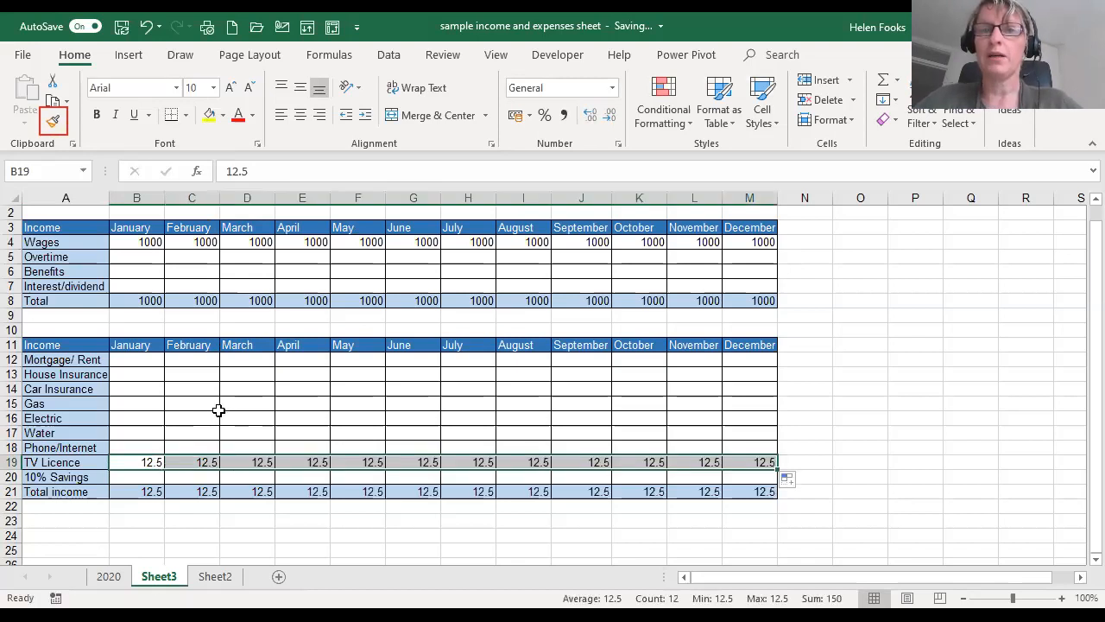
- Enter 80 as the January Gas cost in B15 and fill it across to June in G15
{"action": "left_click", "coordinate": [140, 404]}
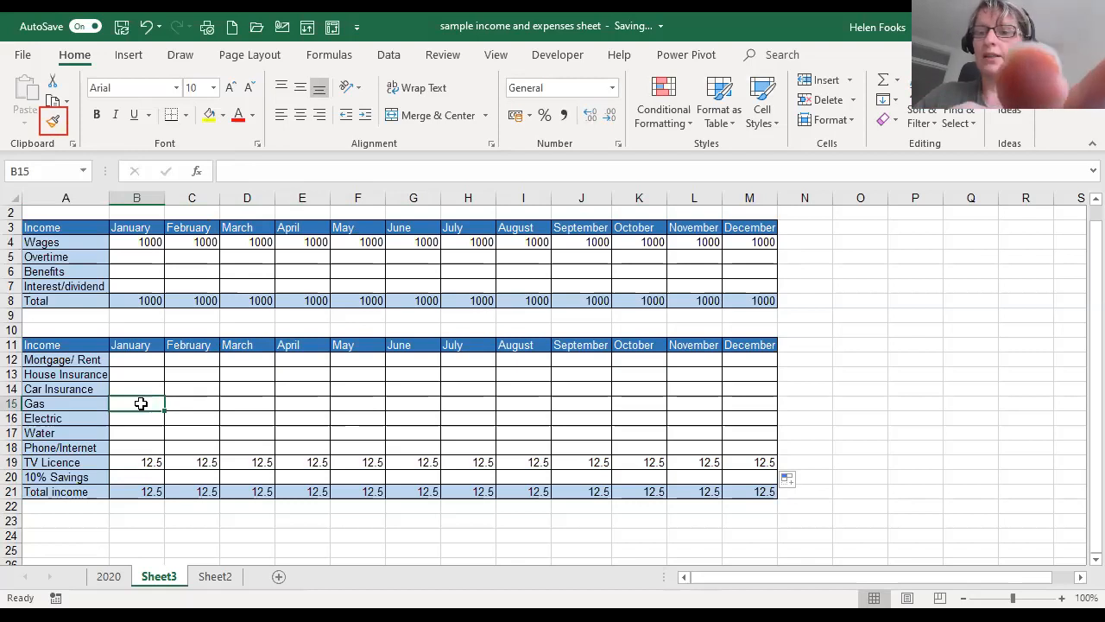
{"action": "type", "text": "1"}
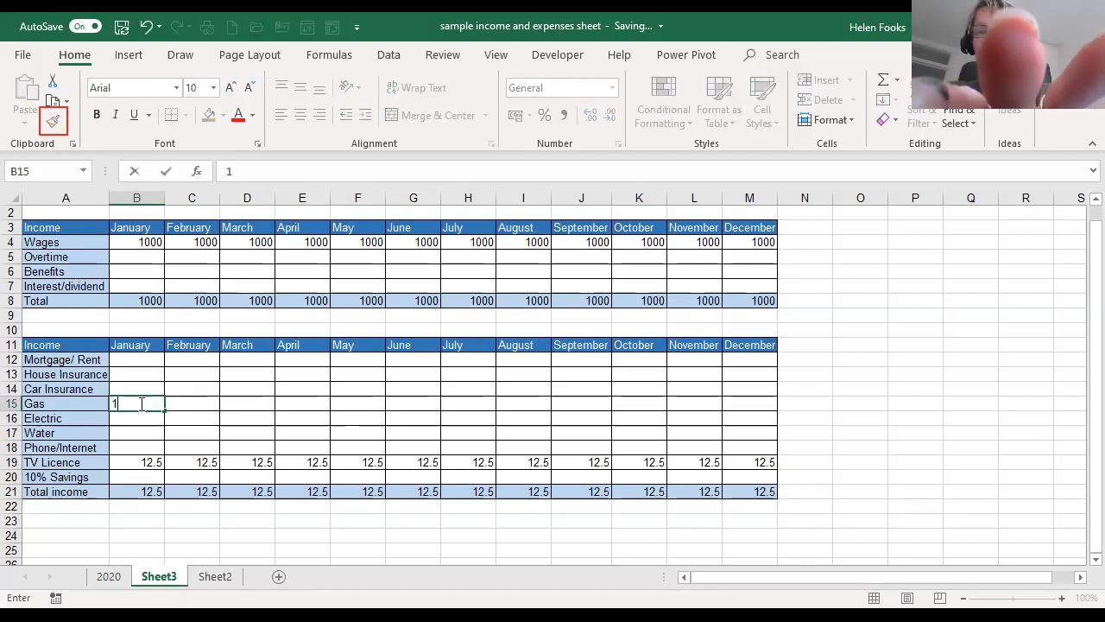
{"action": "key", "text": "BackSpace"}
{"action": "type", "text": "80"}
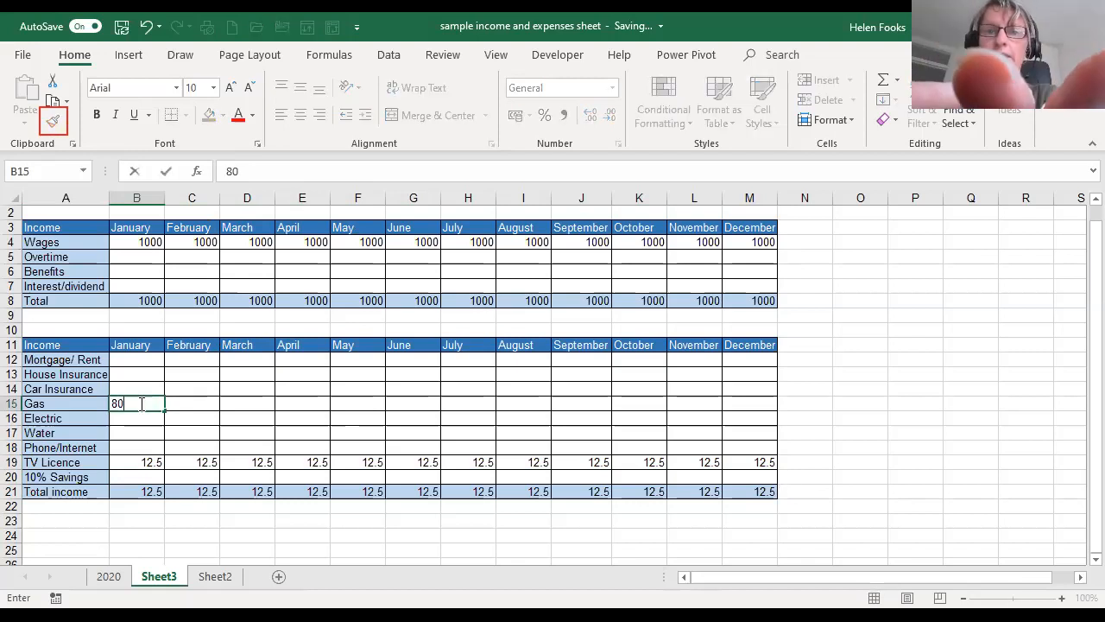
{"action": "key", "text": "Return"}
{"action": "left_click", "coordinate": [140, 404]}
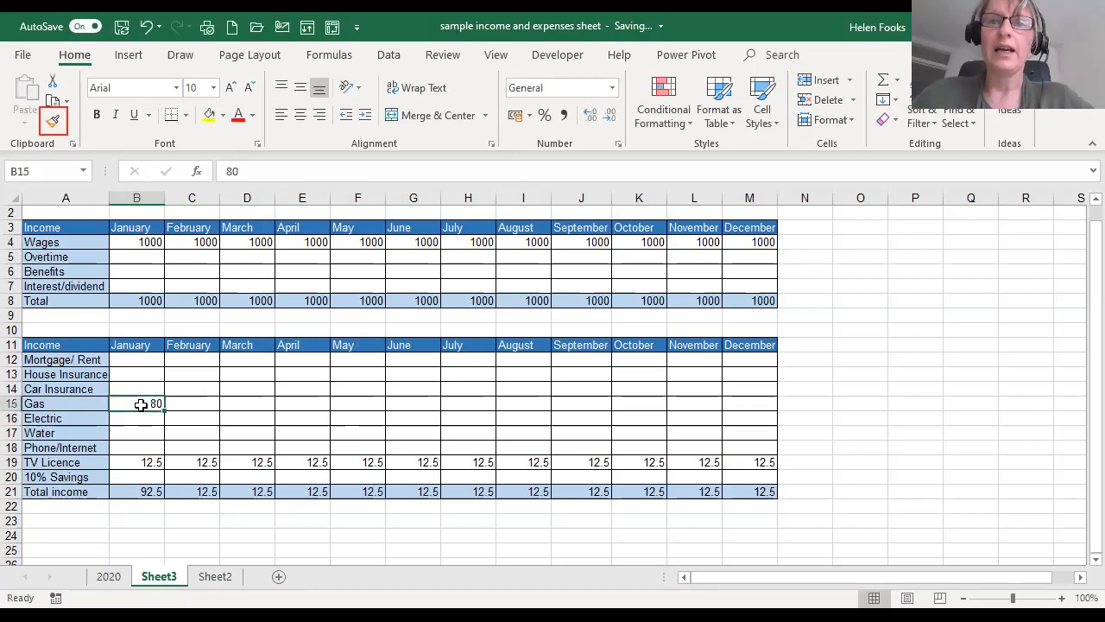
{"action": "left_click_drag", "start_coordinate": [166, 412], "coordinate": [436, 408]}
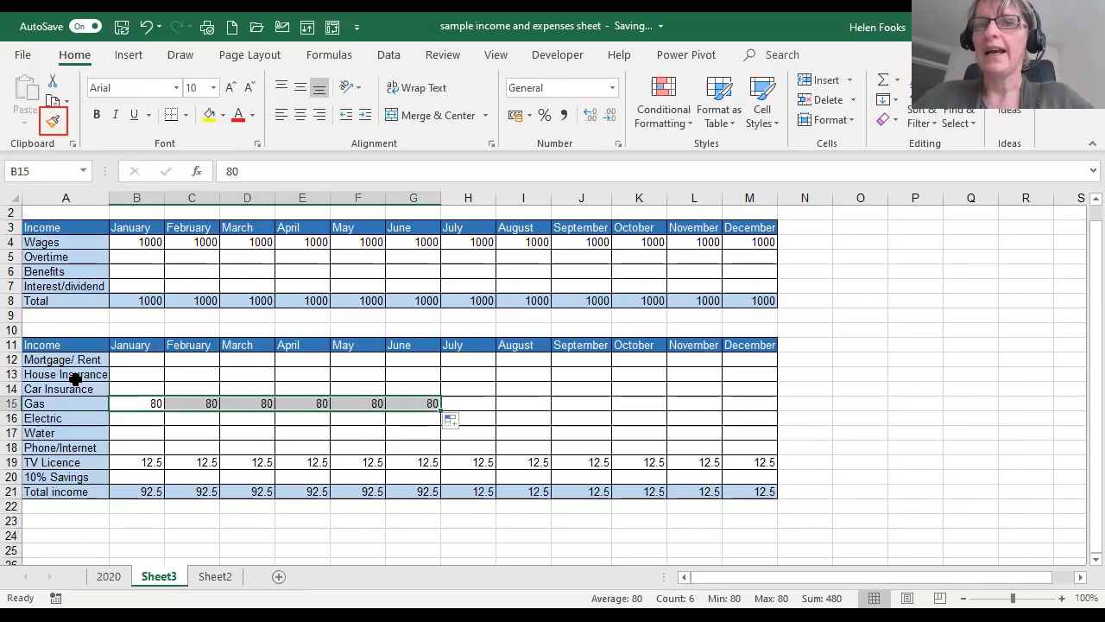
{"action": "left_click", "coordinate": [121, 373]}
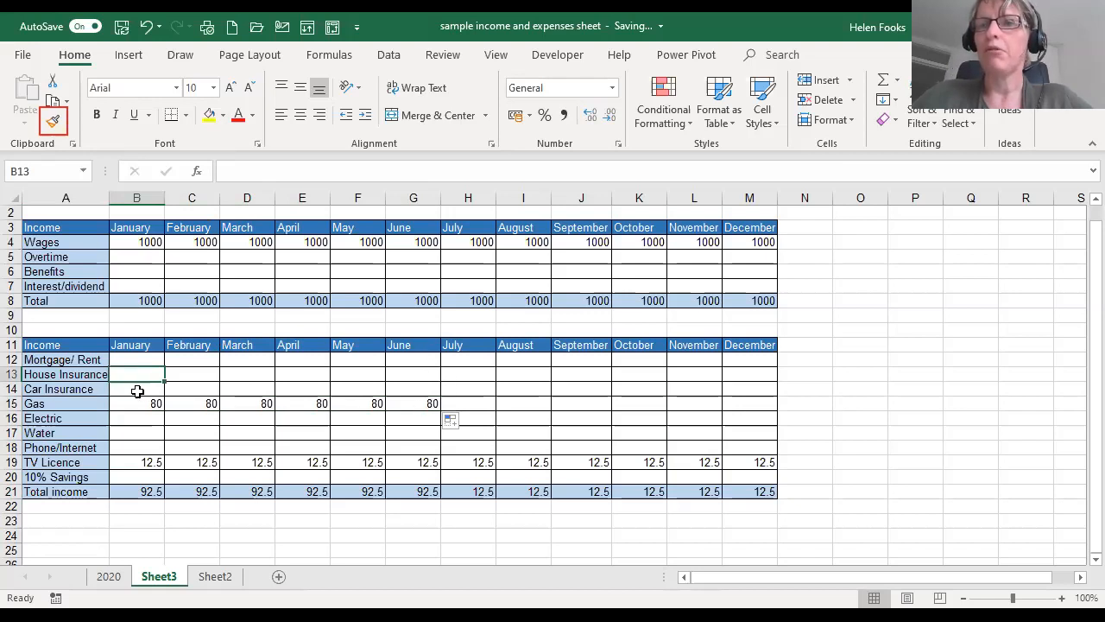
{"action": "left_click", "coordinate": [147, 423]}
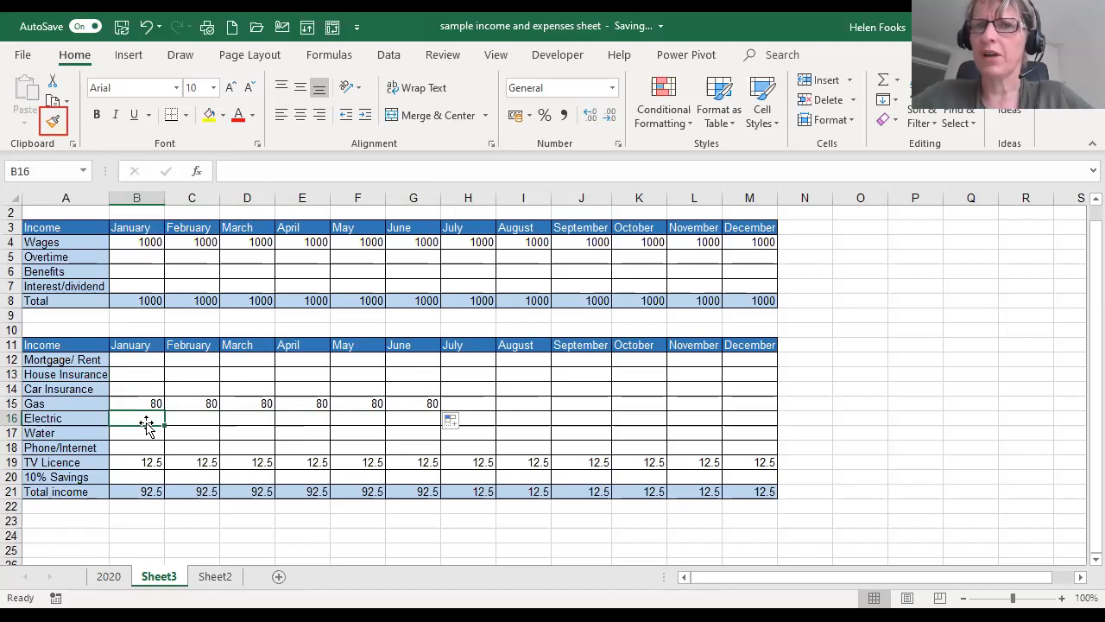
- Check the layout of the finished 2020 sheet, and enter the row label "Remaining" in cell A23 of Sheet3
{"action": "left_click", "coordinate": [43, 521]}
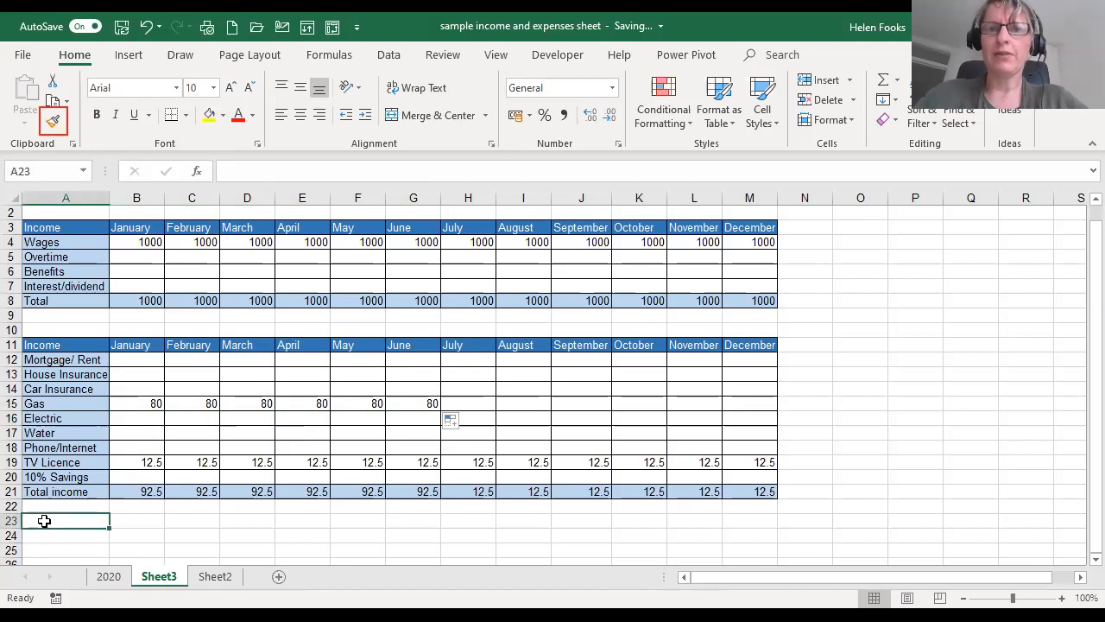
{"action": "left_click", "coordinate": [112, 580]}
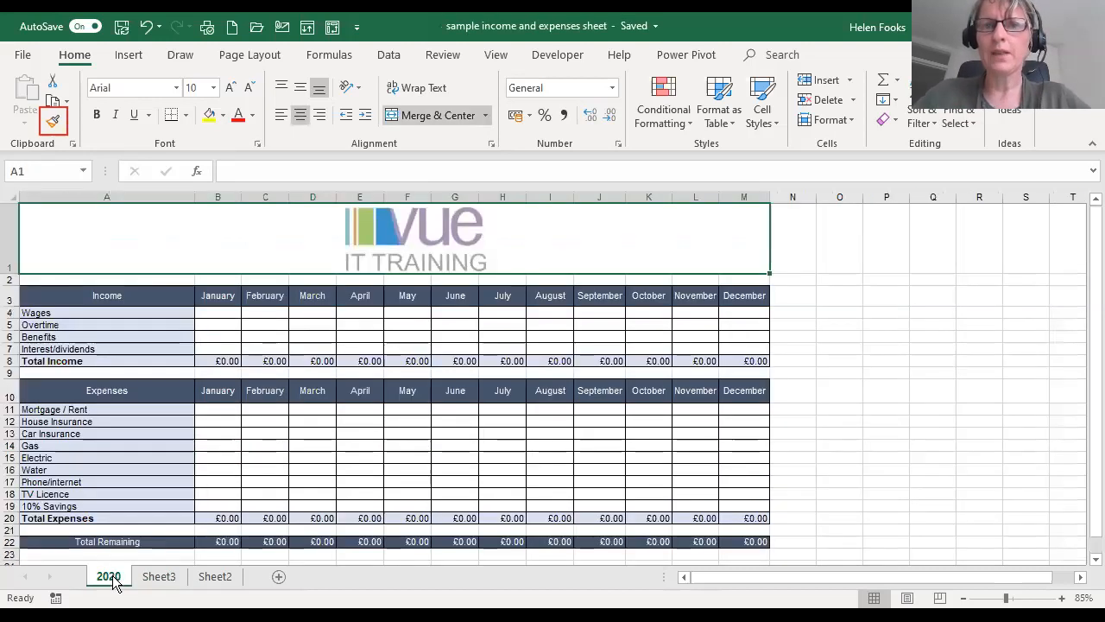
{"action": "left_click", "coordinate": [159, 577]}
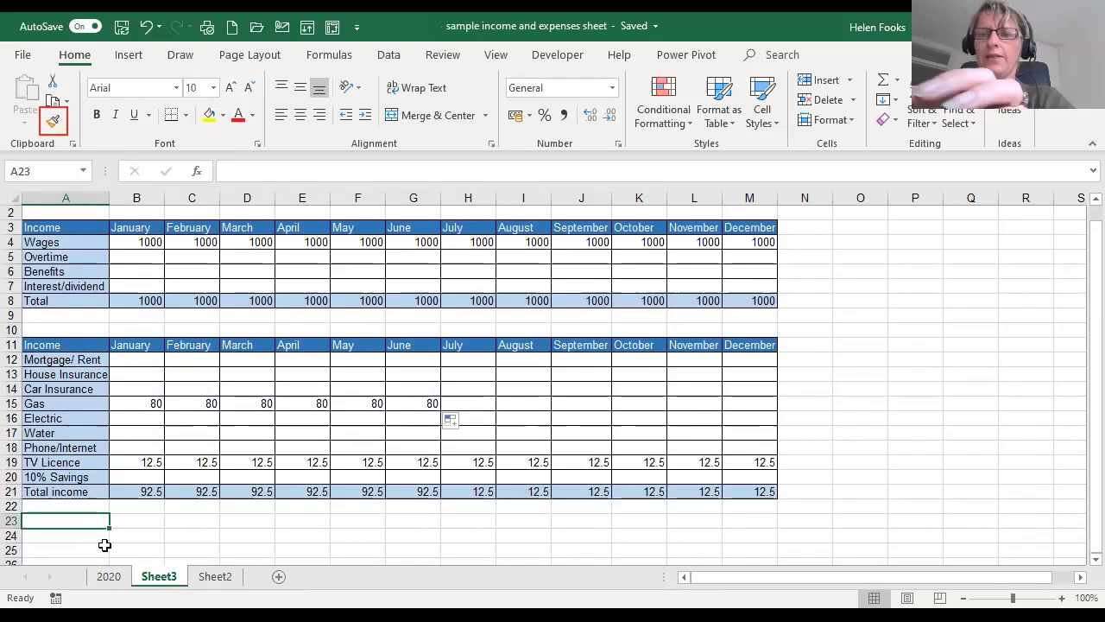
{"action": "type", "text": "Remaining"}
{"action": "key", "text": "Tab"}
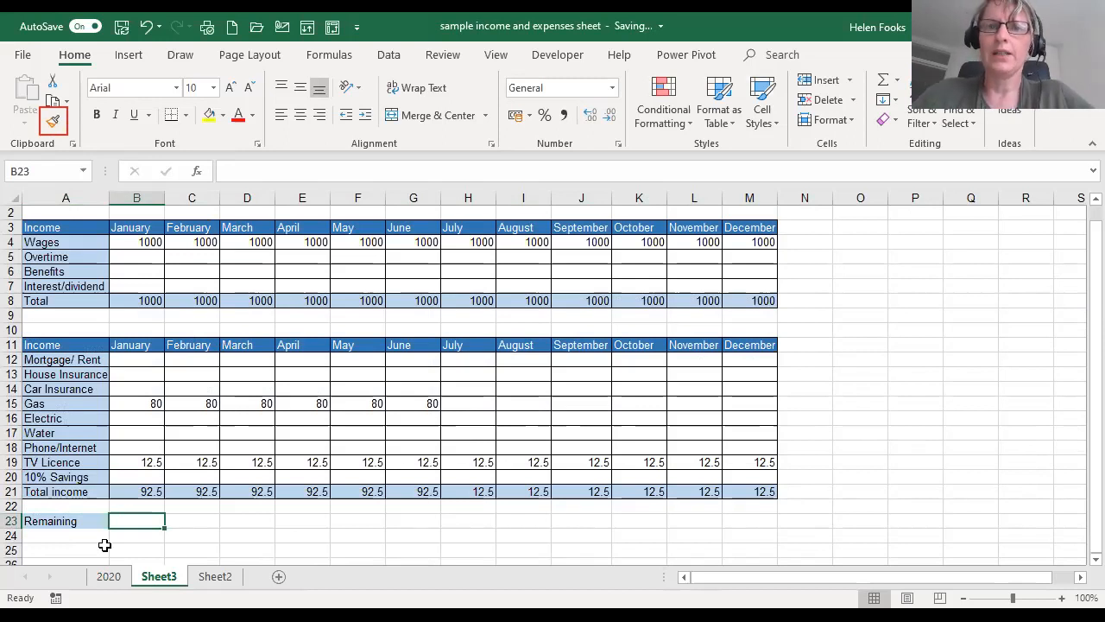
- Try a dark blue fill and white font on the Remaining label in A23, and undo both formatting changes
{"action": "left_click", "coordinate": [66, 521]}
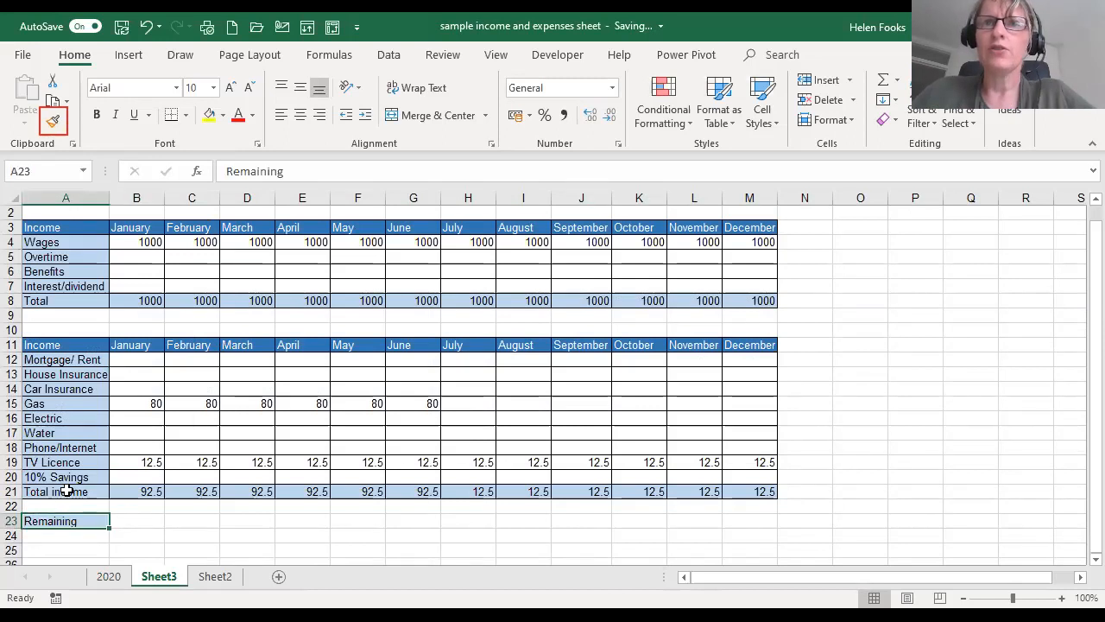
{"action": "left_click", "coordinate": [223, 117]}
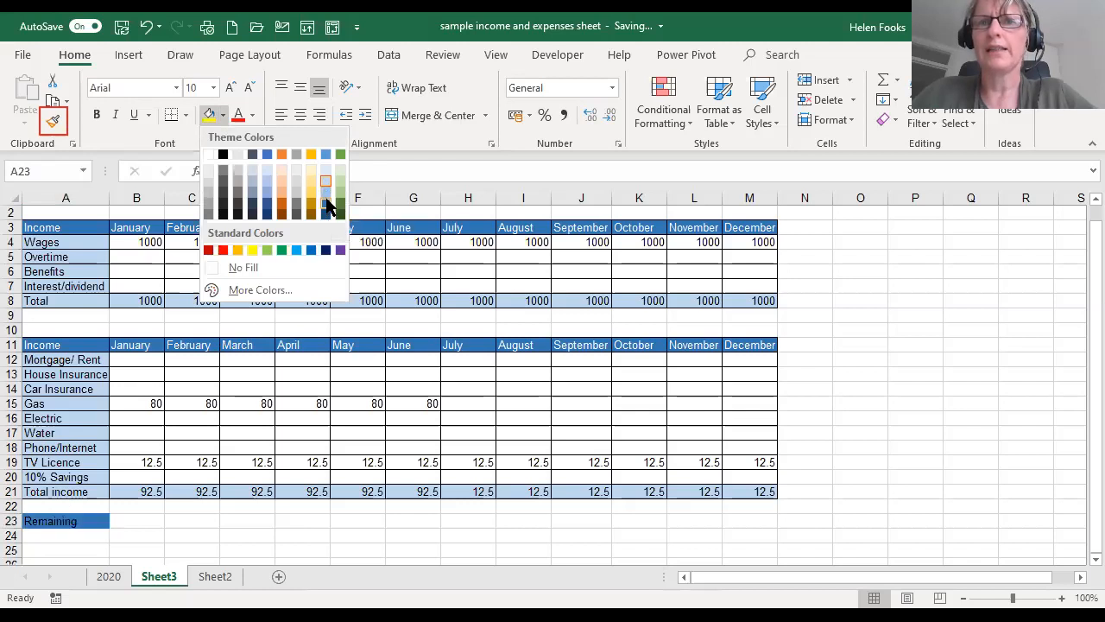
{"action": "left_click", "coordinate": [326, 205]}
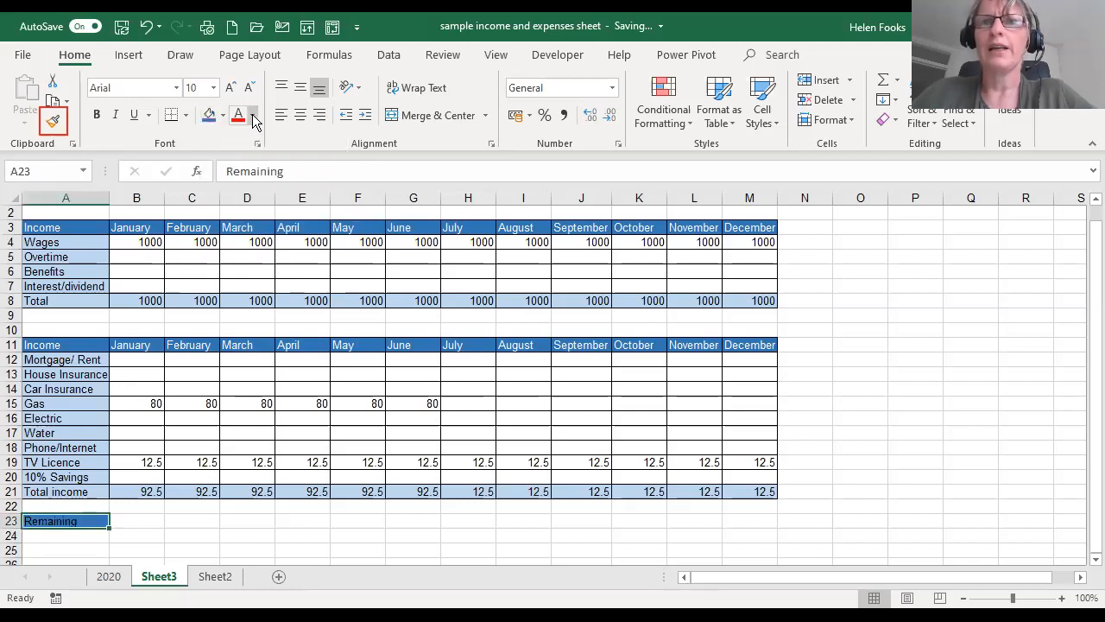
{"action": "left_click", "coordinate": [253, 119]}
{"action": "left_click", "coordinate": [237, 175]}
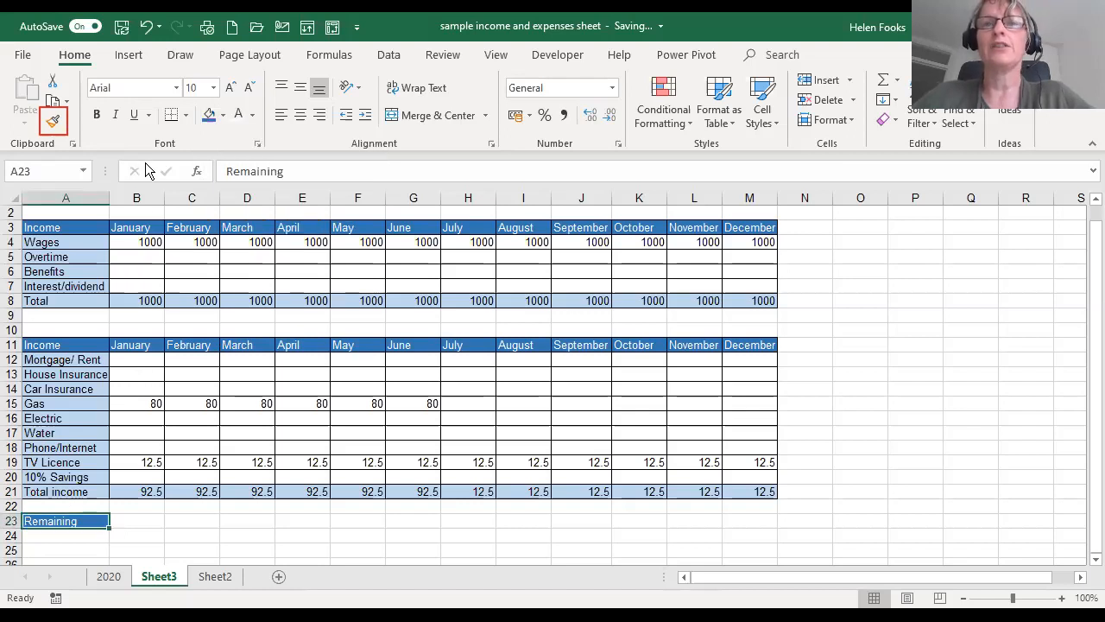
{"action": "double_click", "coordinate": [147, 31]}
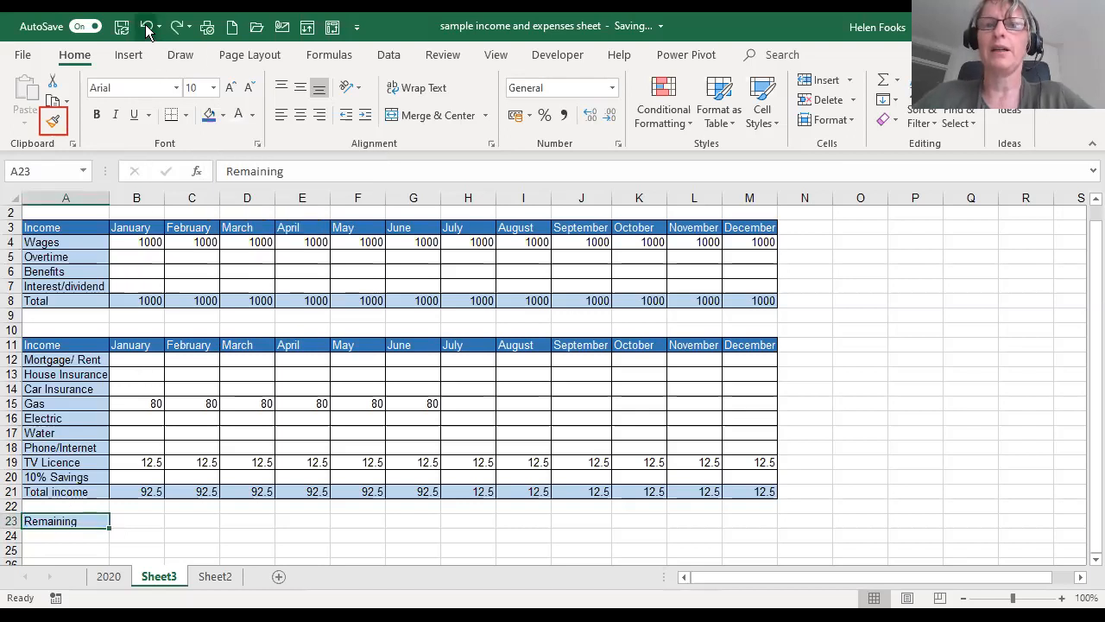
- Copy the formatting of header cell A11 to the Remaining label in A23 and across B23:M23 with Format Painter
{"action": "left_click", "coordinate": [66, 404]}
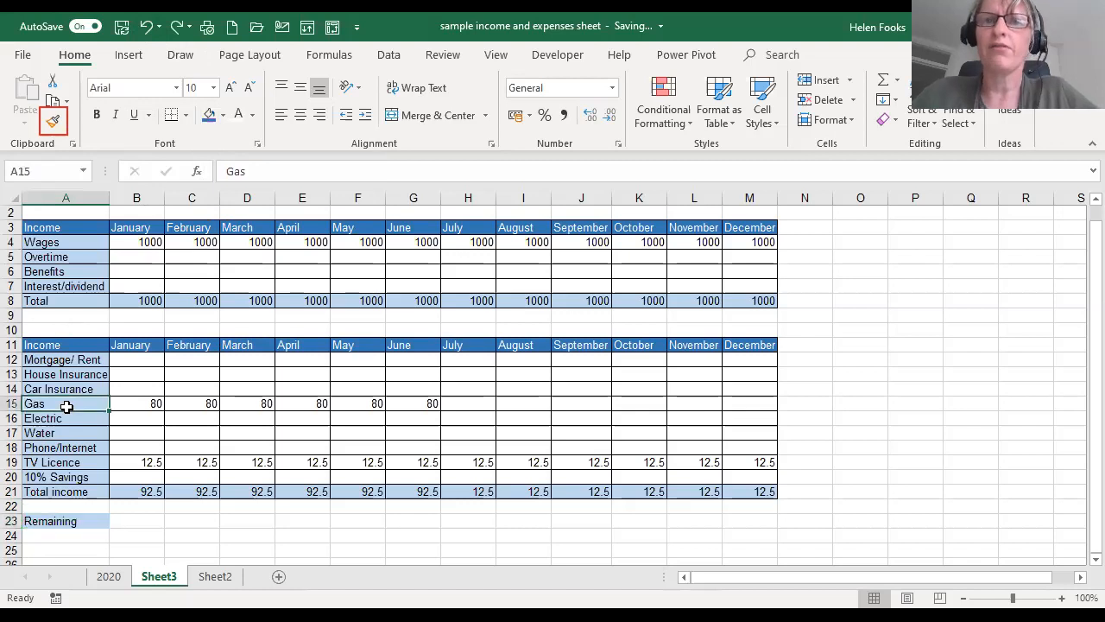
{"action": "left_click", "coordinate": [72, 345]}
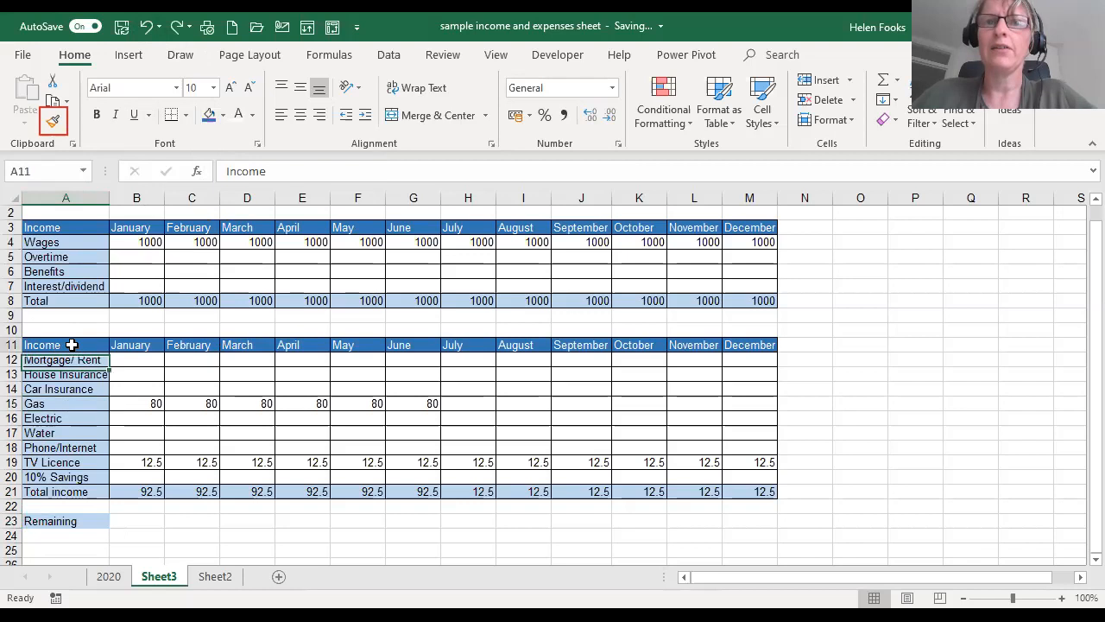
{"action": "left_click", "coordinate": [52, 123]}
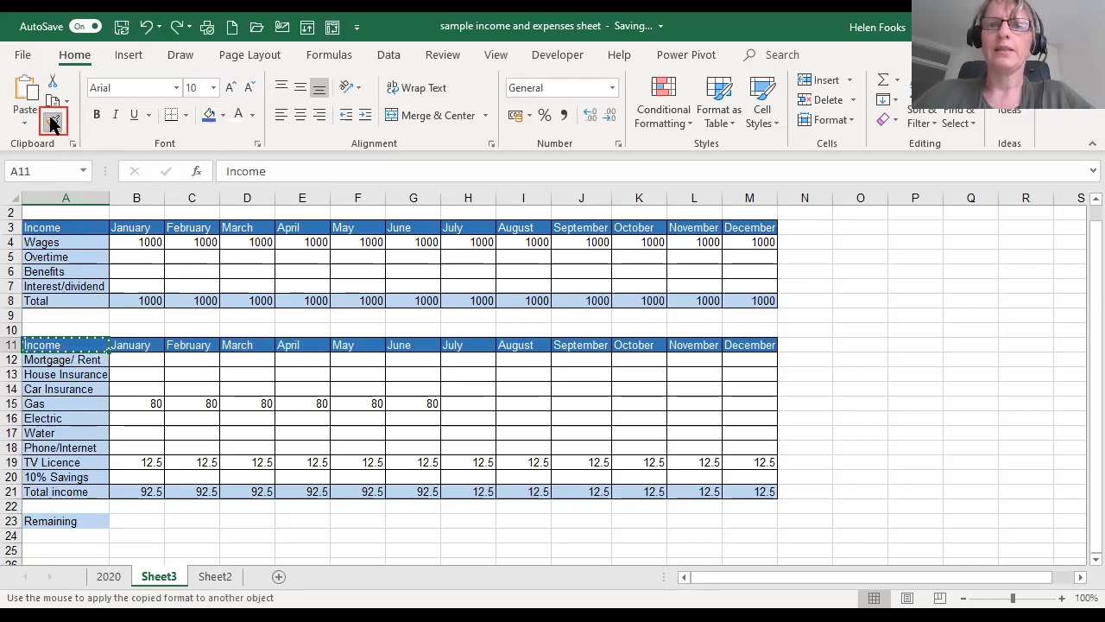
{"action": "left_click", "coordinate": [45, 521]}
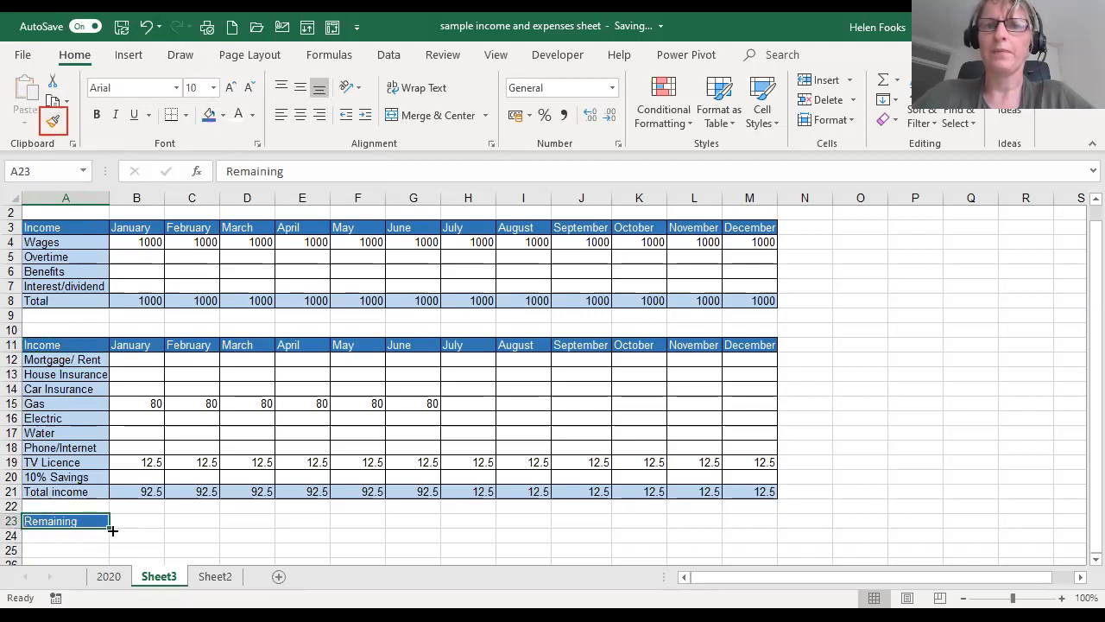
{"action": "left_click_drag", "start_coordinate": [110, 528], "coordinate": [89, 518]}
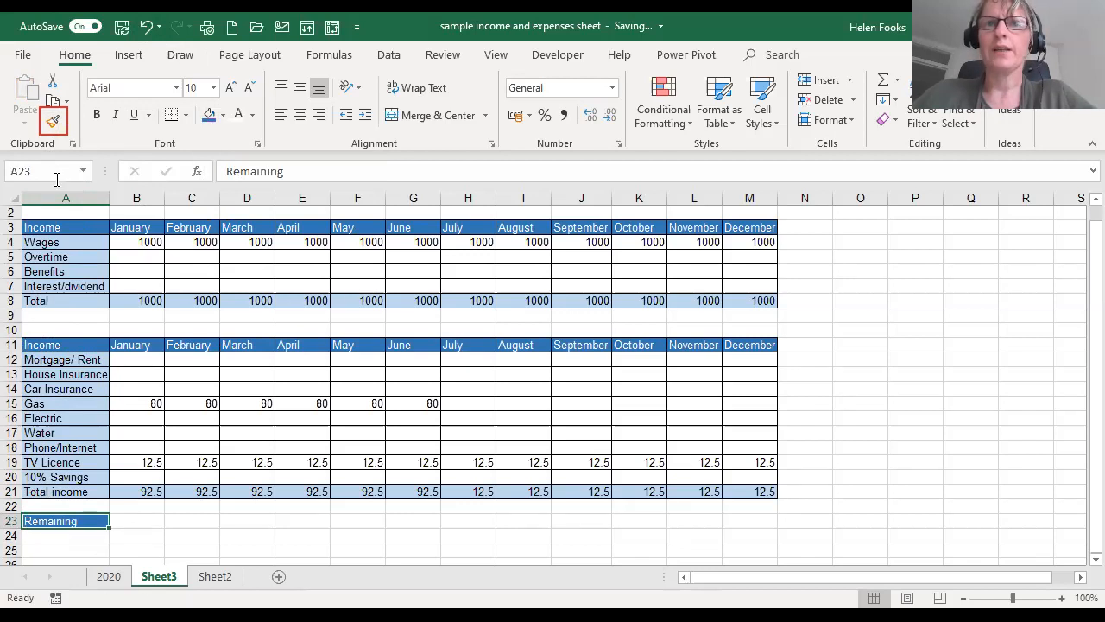
{"action": "left_click", "coordinate": [52, 120]}
{"action": "left_click_drag", "start_coordinate": [140, 520], "coordinate": [725, 518]}
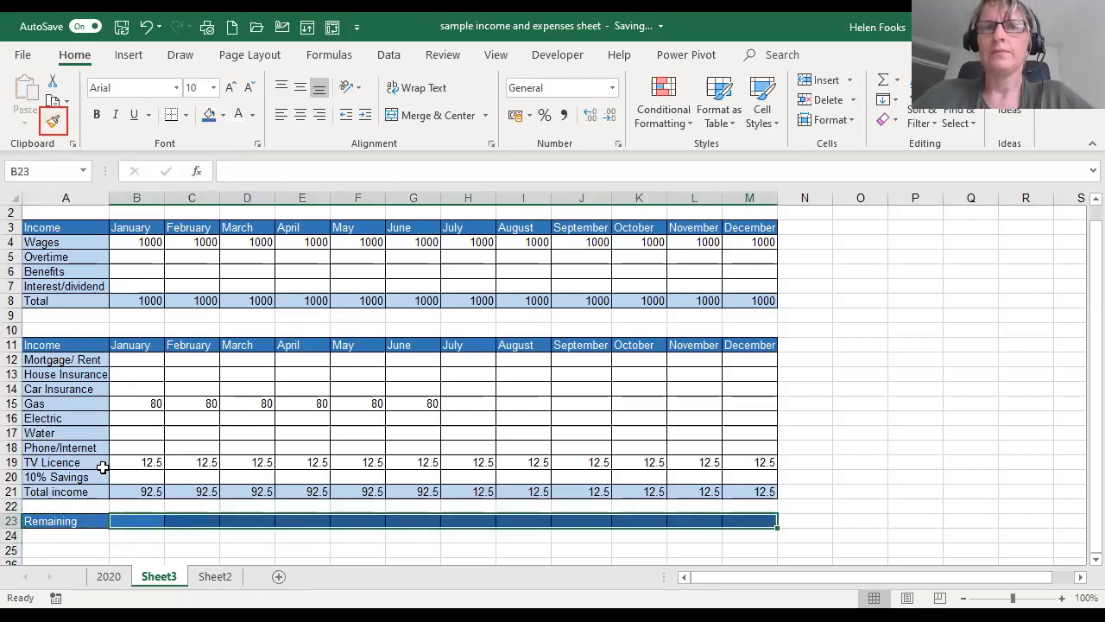
{"action": "left_click", "coordinate": [131, 520]}
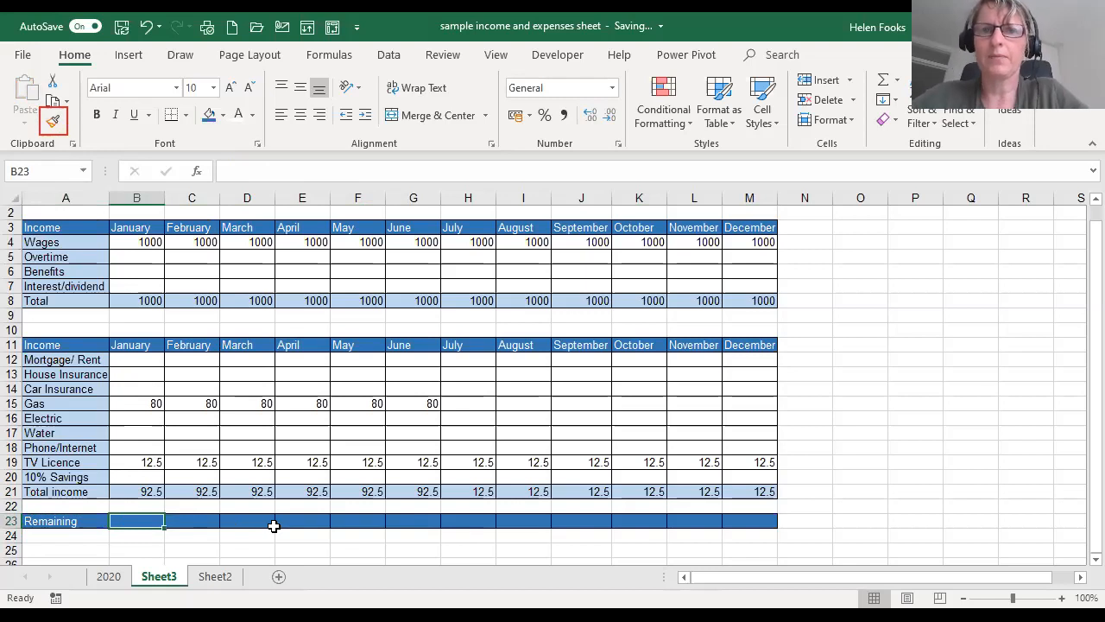
- Change the label in A21 to "Total expenses"
{"action": "left_click", "coordinate": [82, 489]}
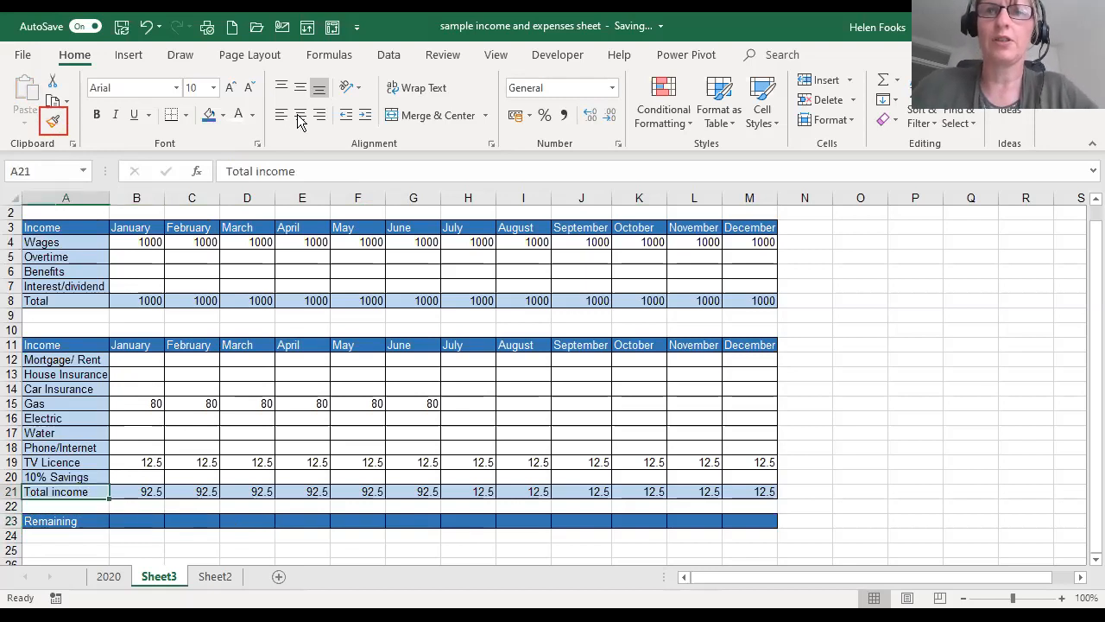
{"action": "double_click", "coordinate": [266, 171]}
{"action": "type", "text": "expenses"}
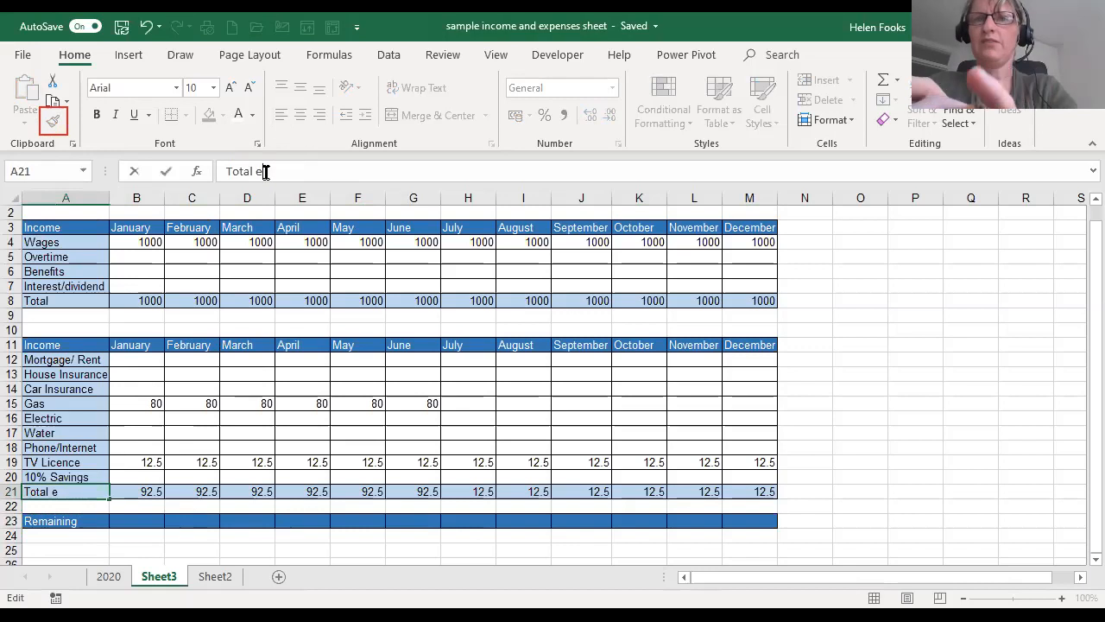
{"action": "key", "text": "Return"}
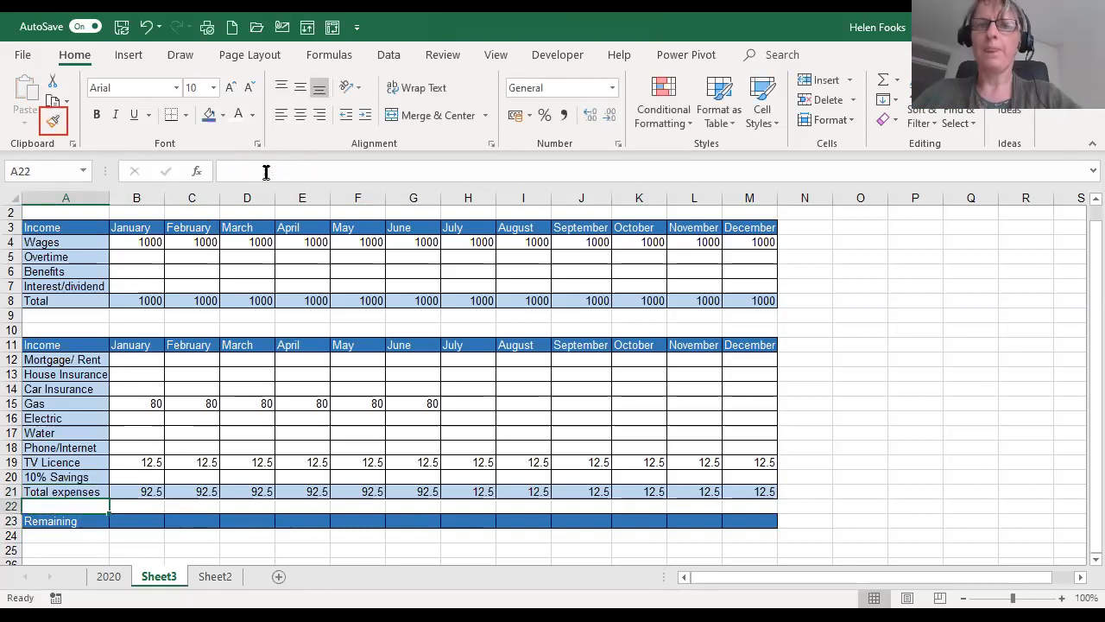
{"action": "double_click", "coordinate": [134, 523]}
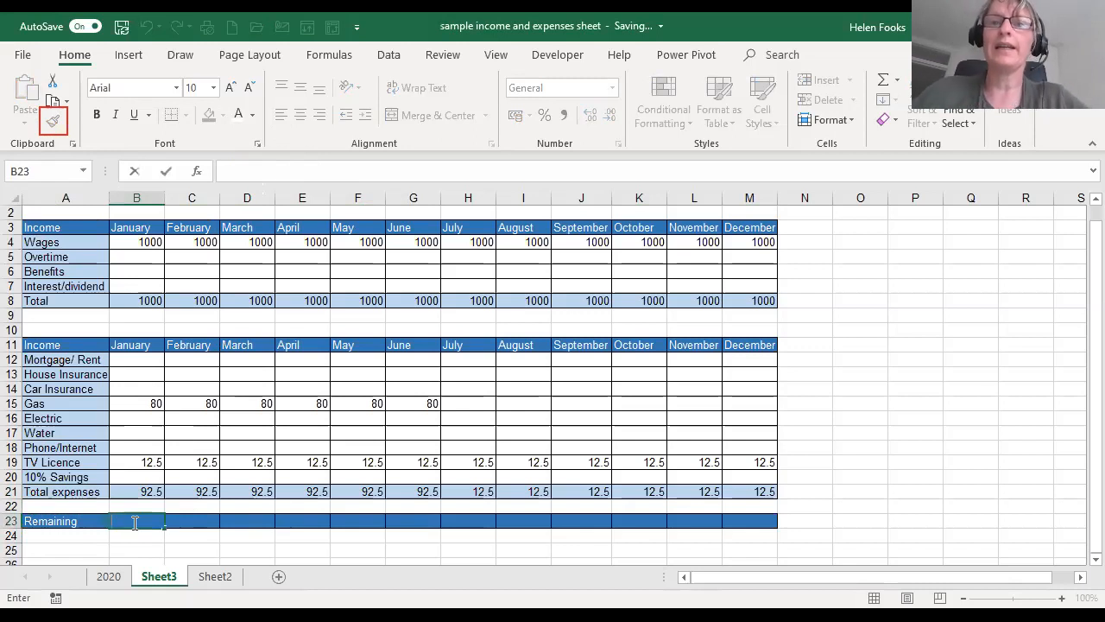
- Replace the second table's header text in A11 with "expenses"
{"action": "left_click", "coordinate": [49, 343]}
{"action": "double_click", "coordinate": [55, 345]}
{"action": "type", "text": "E"}
{"action": "key", "text": "BackSpace"}
{"action": "key", "text": "BackSpace"}
{"action": "key", "text": "BackSpace"}
{"action": "key", "text": "BackSpace"}
{"action": "key", "text": "BackSpace"}
{"action": "key", "text": "BackSpace"}
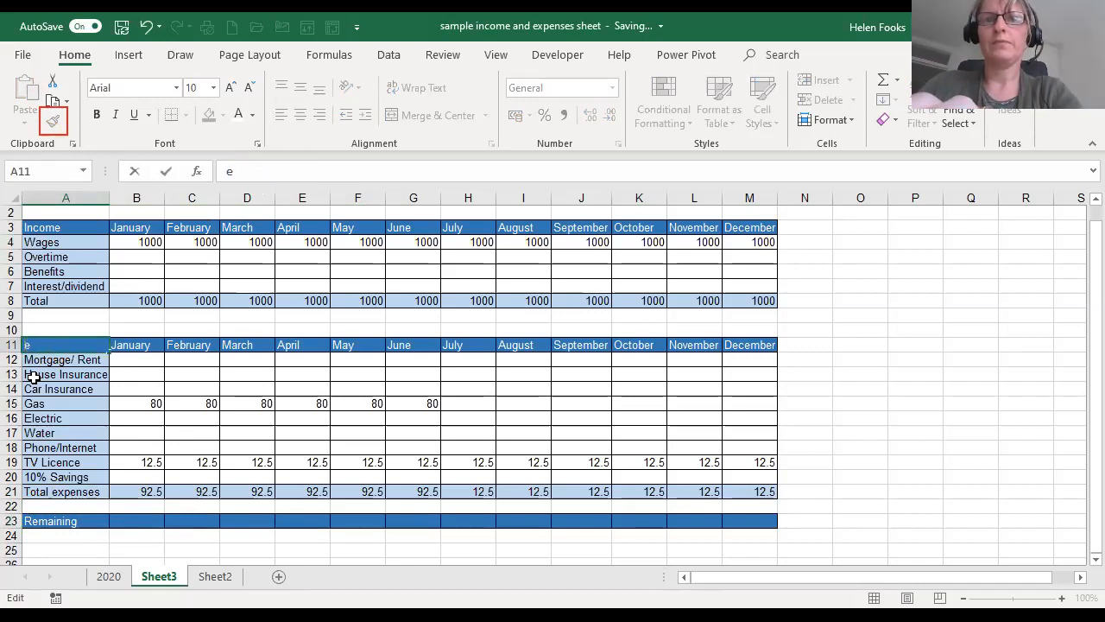
{"action": "key", "text": "BackSpace"}
{"action": "type", "text": "e"}
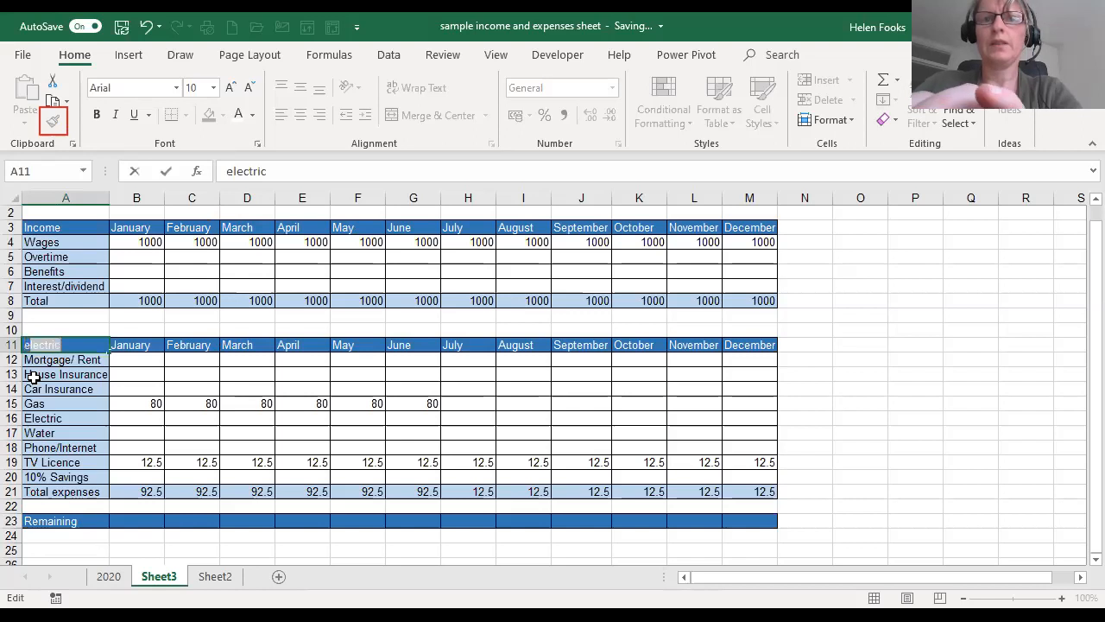
{"action": "type", "text": "xpenses"}
{"action": "key", "text": "Return"}
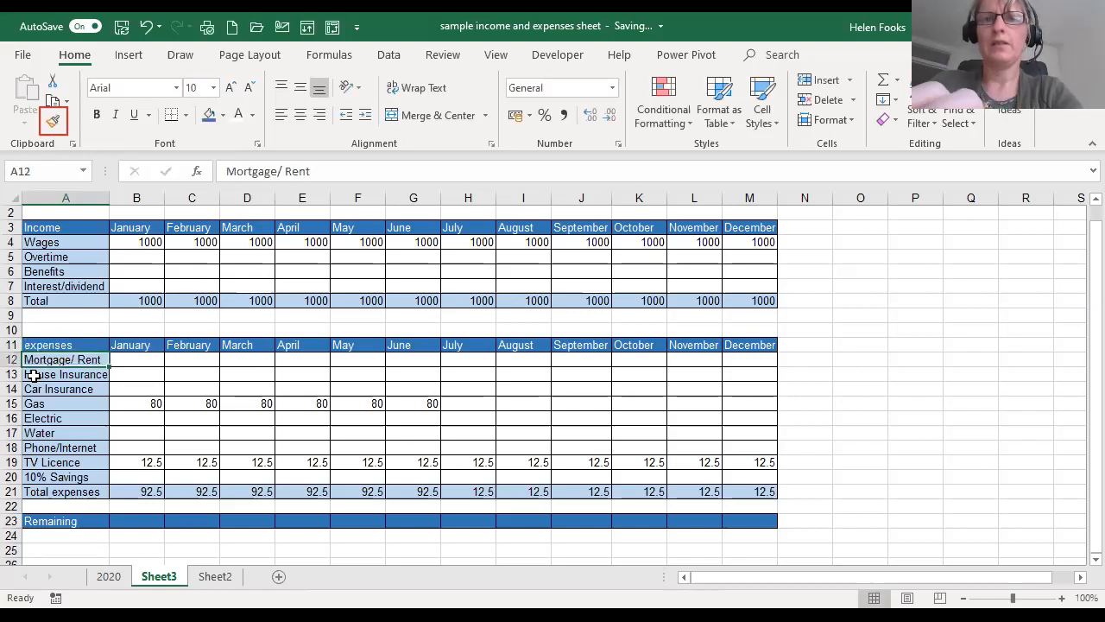
- Capitalise the first letter of the A11 header so it reads "Expenses"
{"action": "key", "text": "Up"}
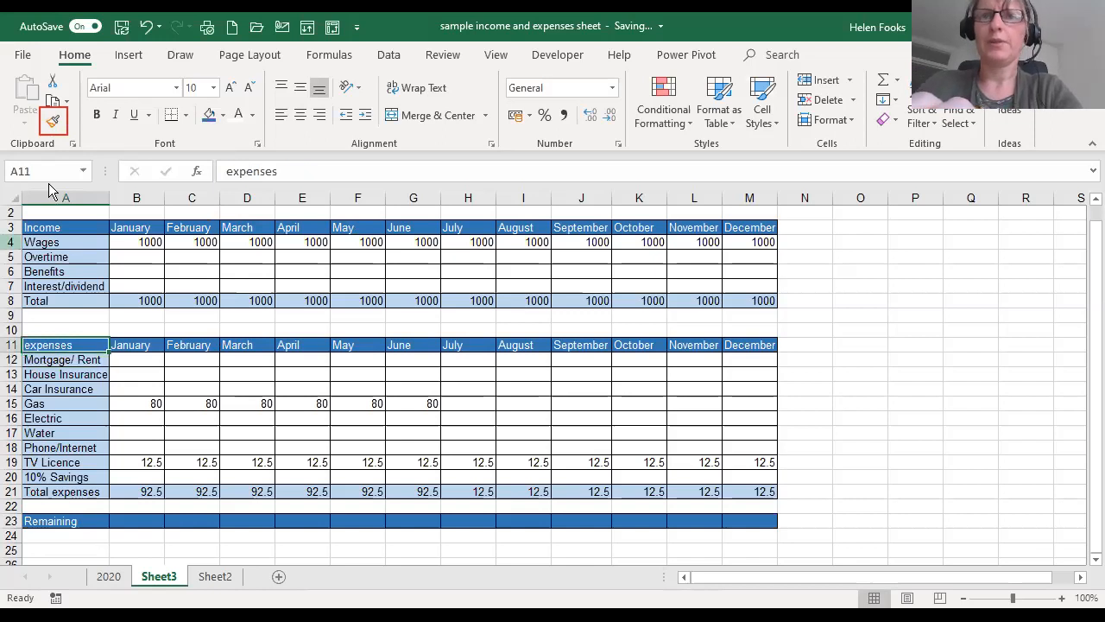
{"action": "left_click", "coordinate": [234, 171]}
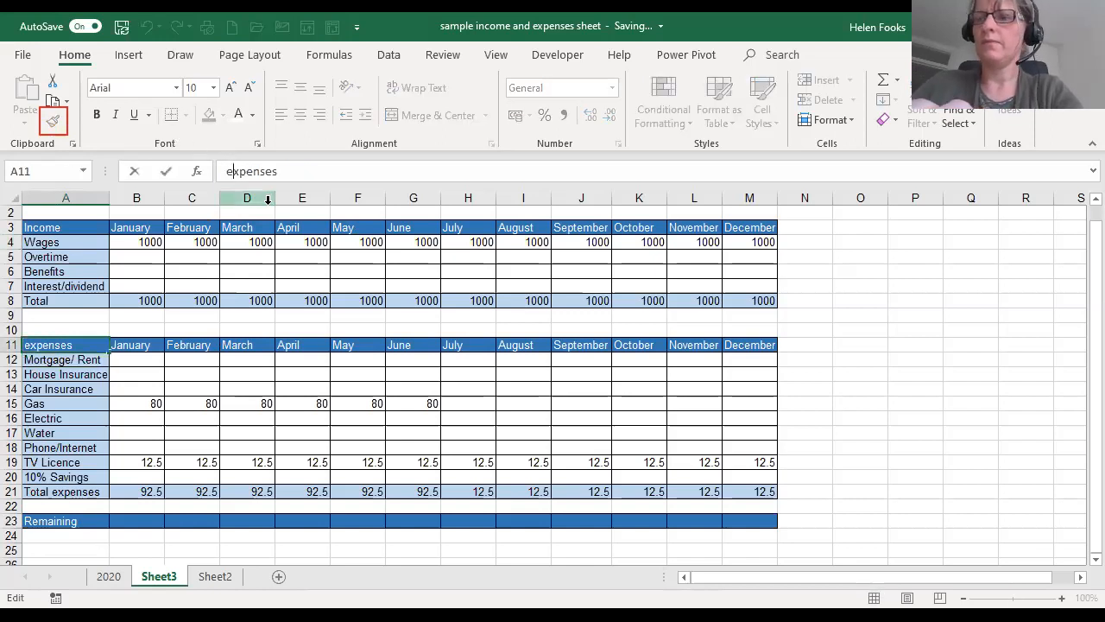
{"action": "key", "text": "BackSpace"}
{"action": "type", "text": "E"}
{"action": "key", "text": "Return"}
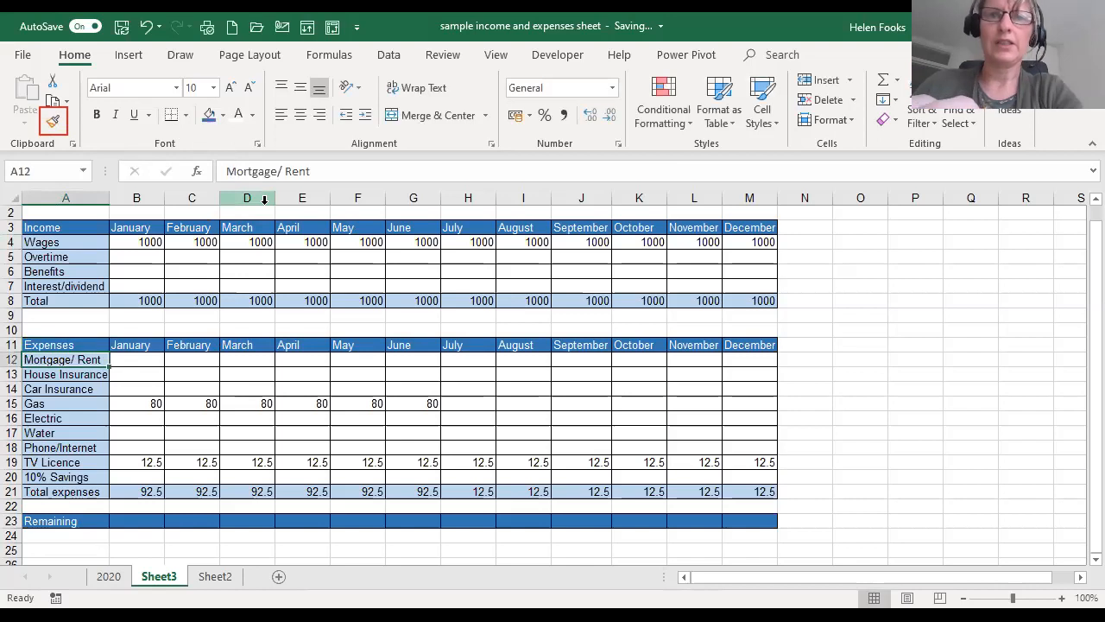
{"action": "left_click", "coordinate": [97, 340]}
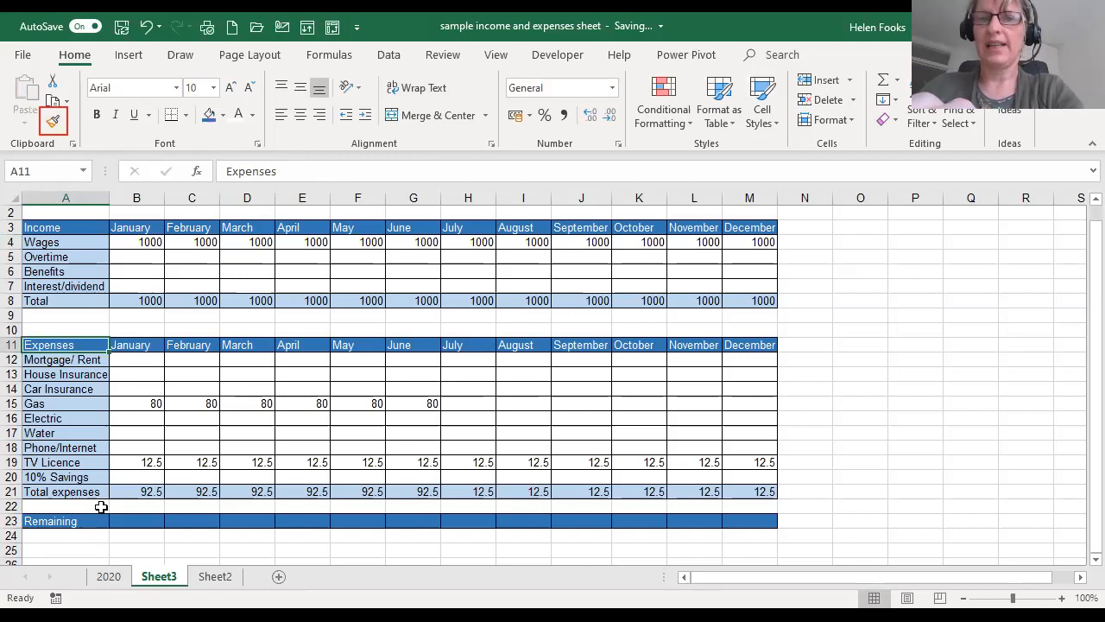
- Enter the formula =B8-B21 in B23 to subtract January's total expenses from its total income
{"action": "left_click", "coordinate": [129, 520]}
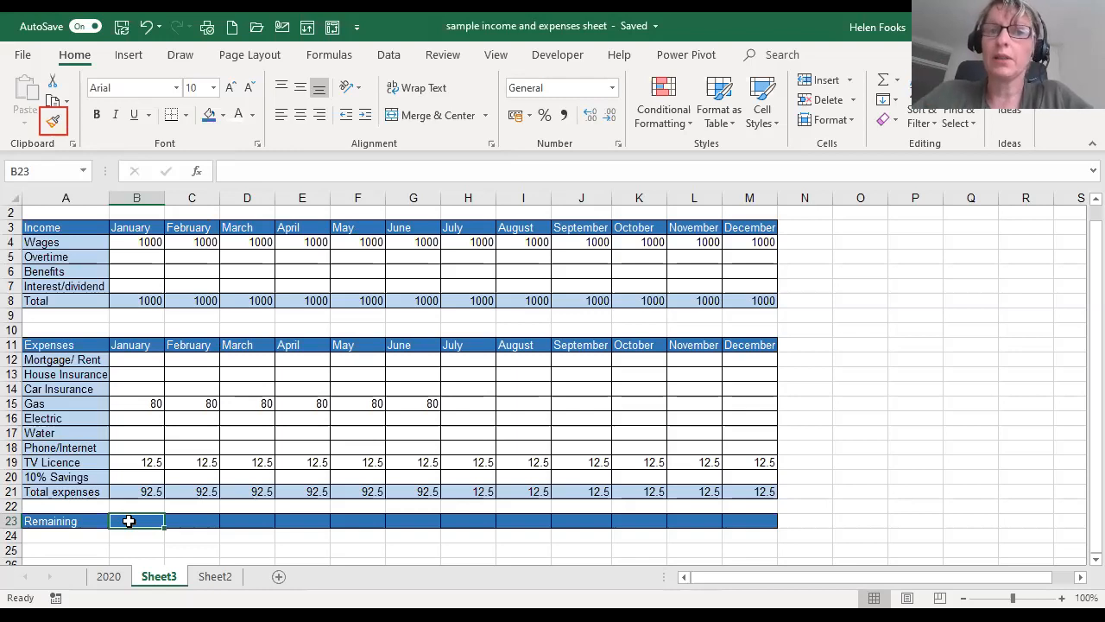
{"action": "type", "text": "="}
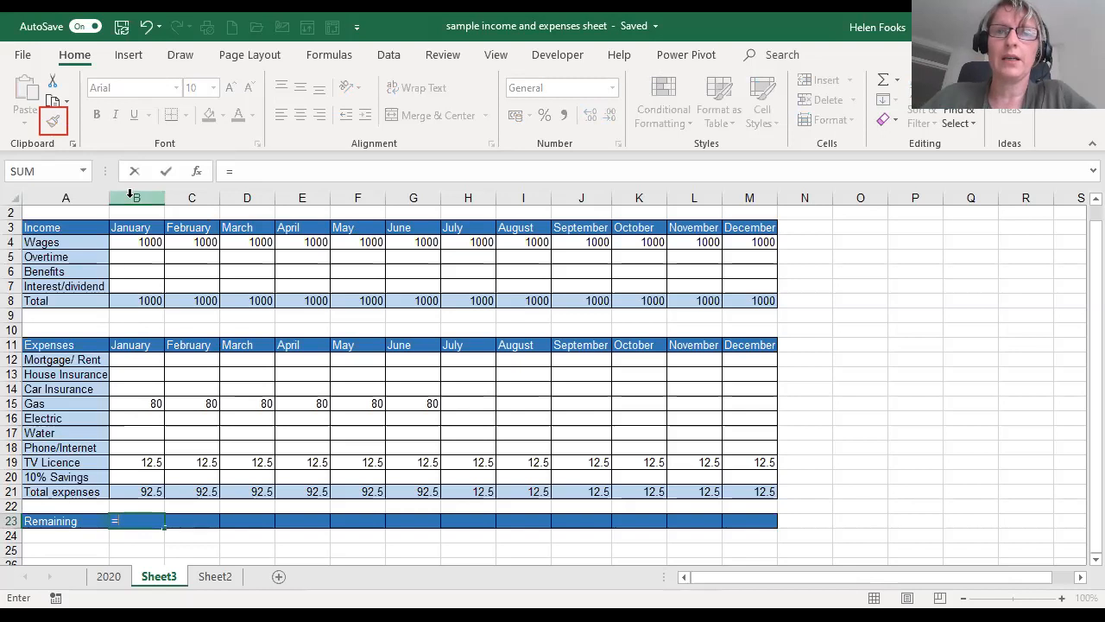
{"action": "left_click", "coordinate": [138, 300]}
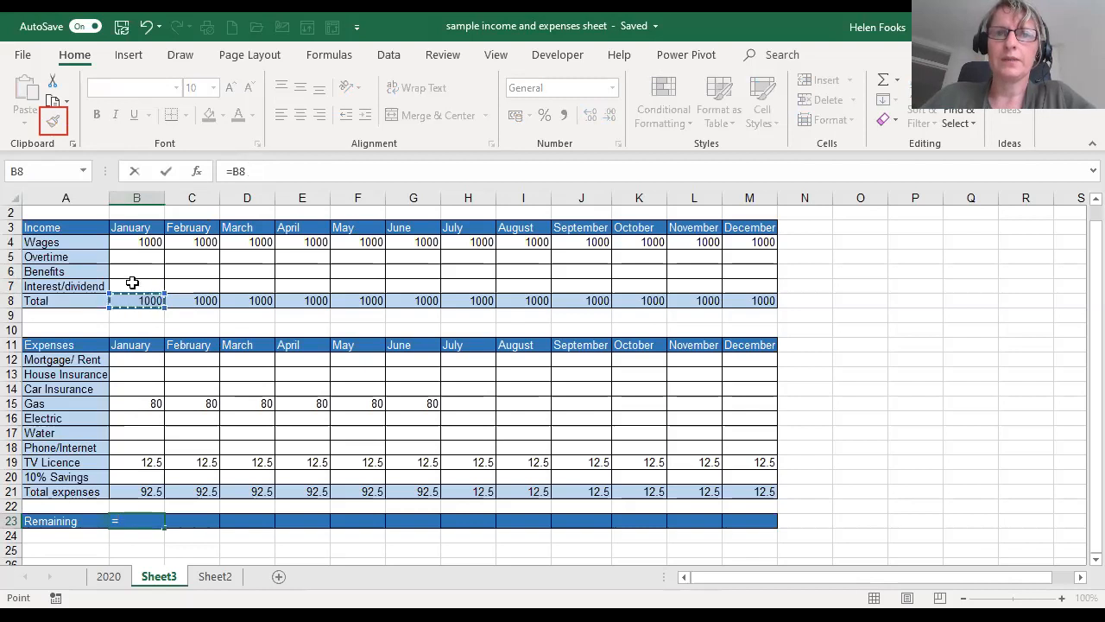
{"action": "type", "text": "-"}
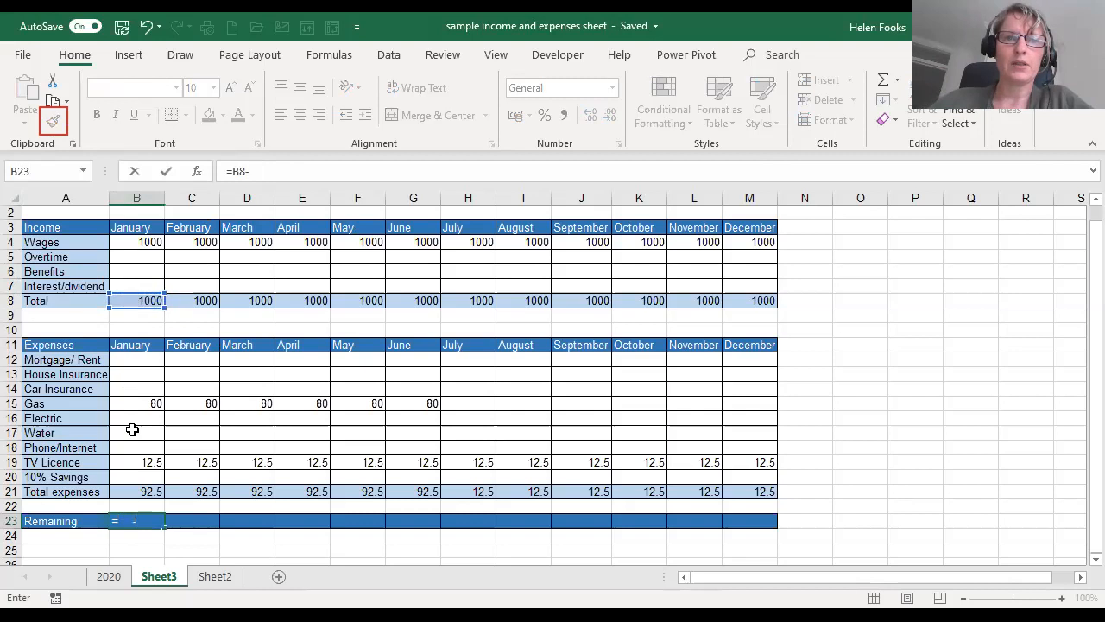
{"action": "left_click", "coordinate": [134, 490]}
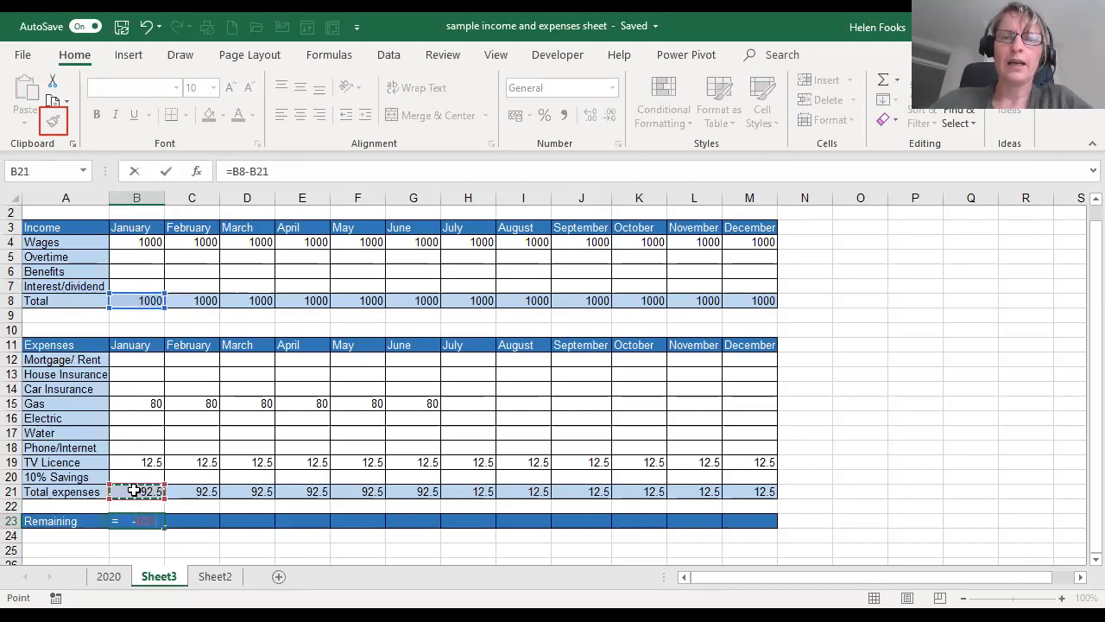
{"action": "left_click", "coordinate": [269, 170]}
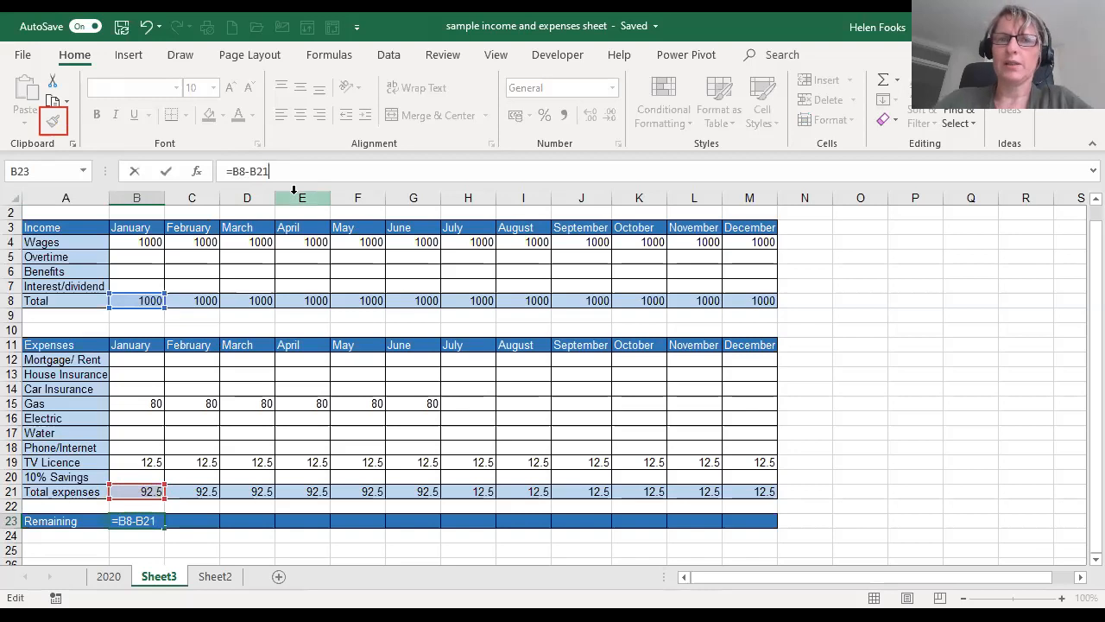
{"action": "key", "text": "Return"}
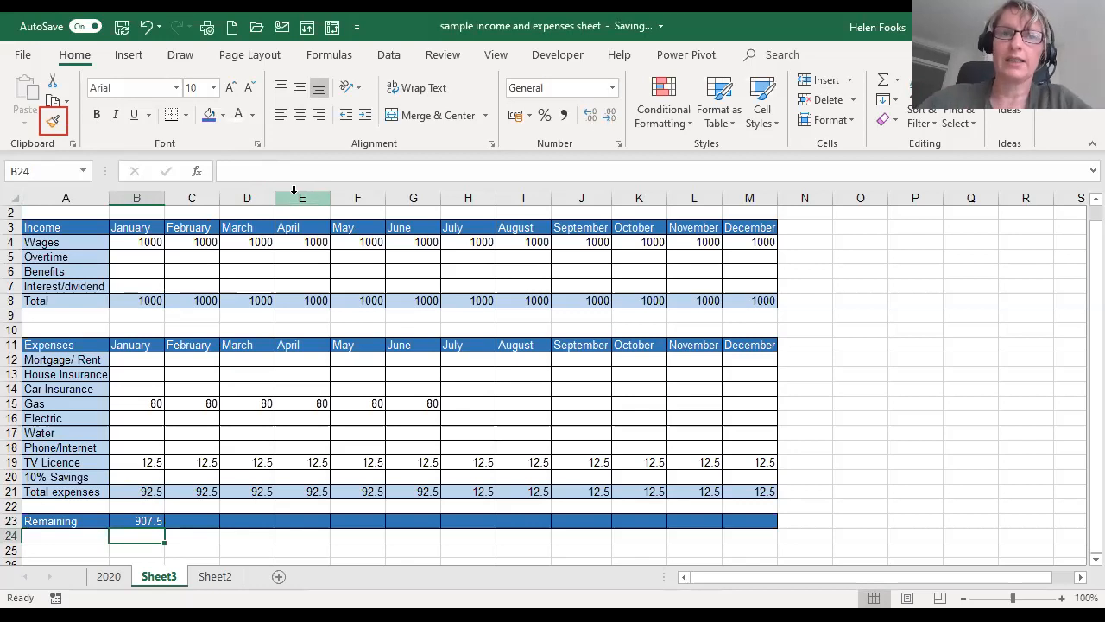
- Enter 600 as the January Mortgage/ Rent cost in B12
{"action": "left_click", "coordinate": [129, 363]}
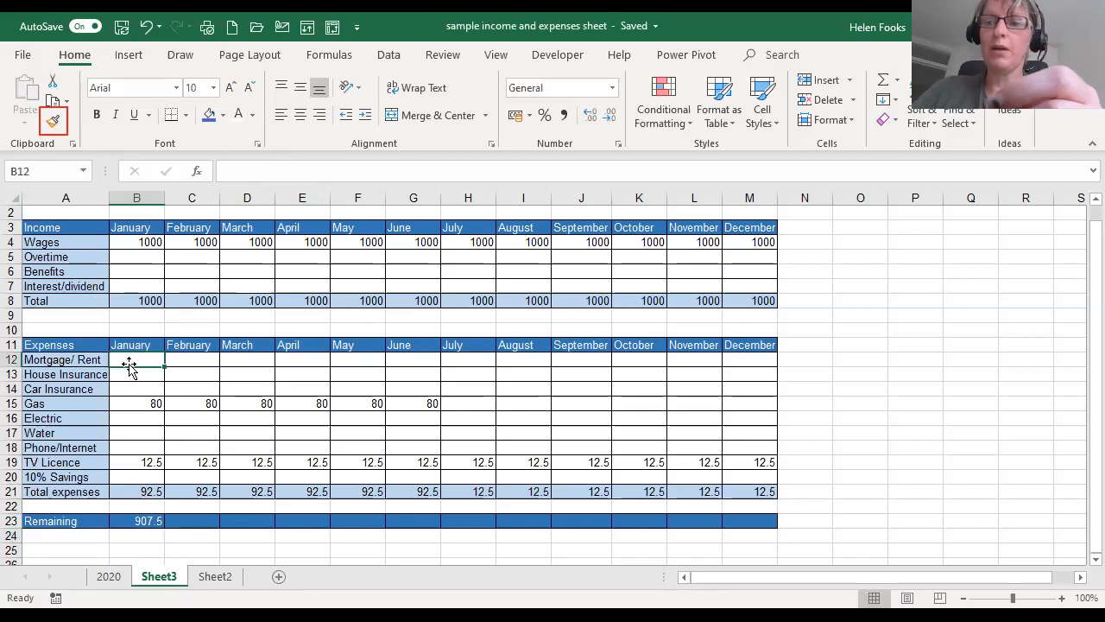
{"action": "type", "text": "600"}
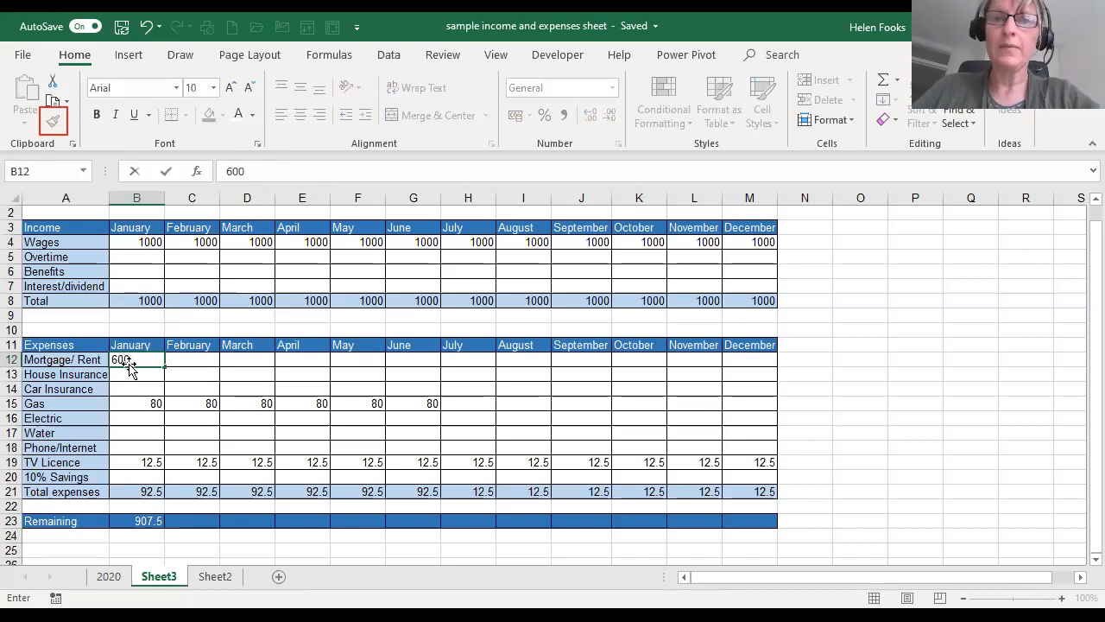
{"action": "key", "text": "Return"}
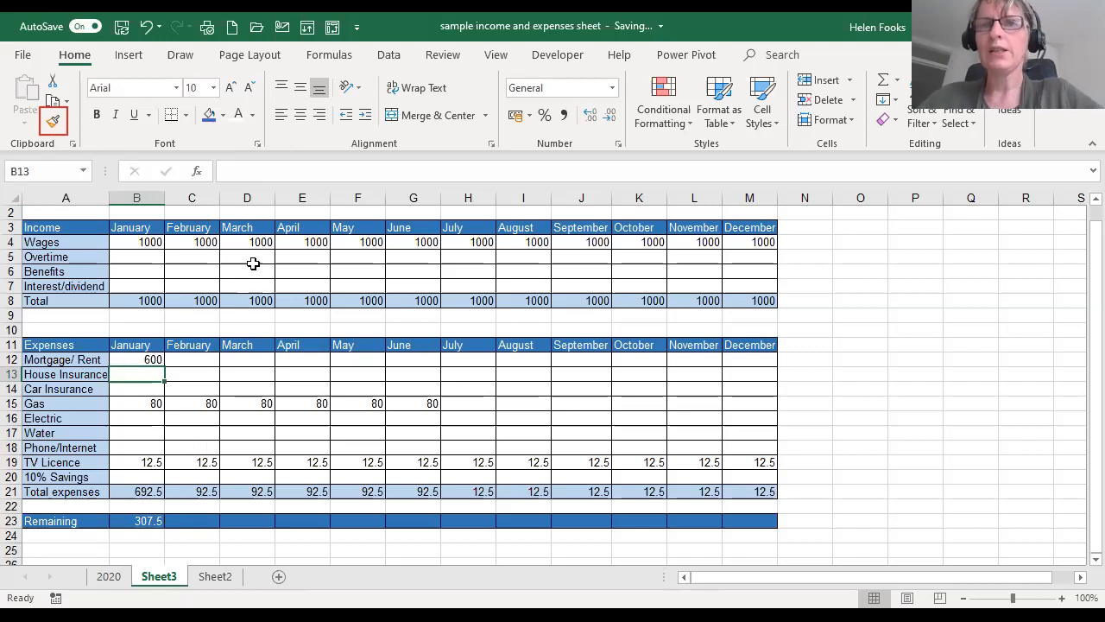
- Enter the formula =C8-C21 in C23 to subtract February's total expenses from its total income
{"action": "left_click", "coordinate": [207, 521]}
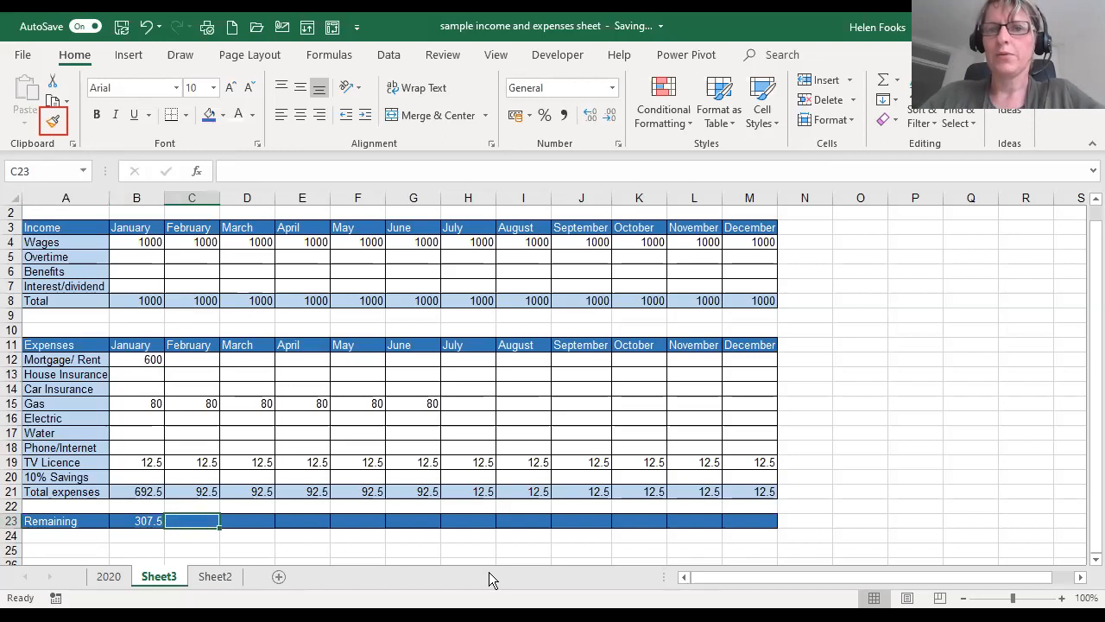
{"action": "type", "text": "="}
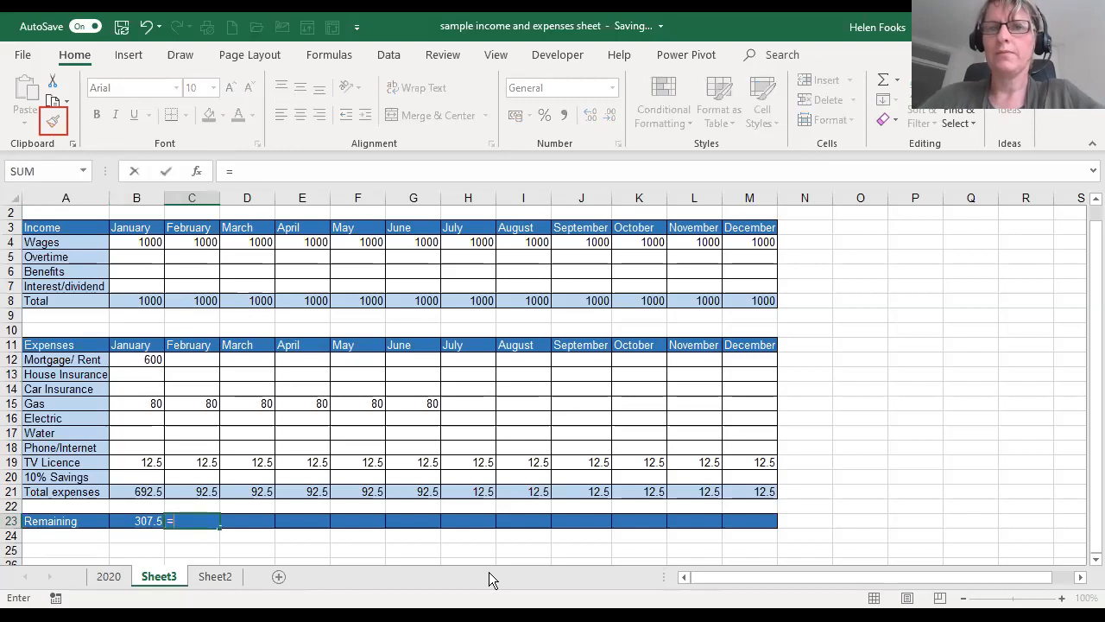
{"action": "left_click", "coordinate": [198, 301]}
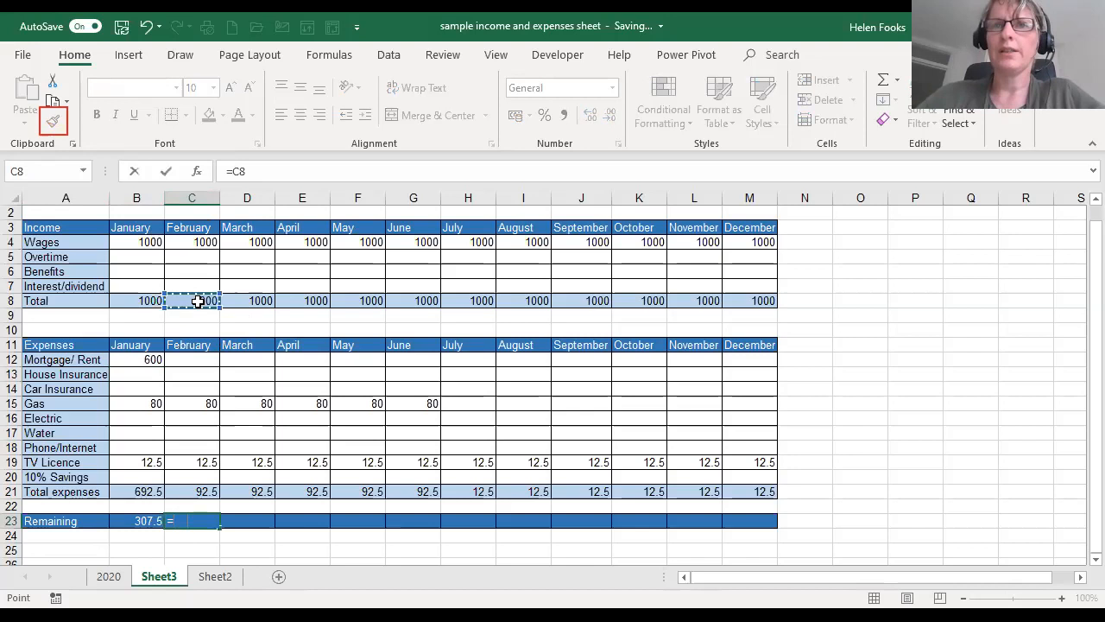
{"action": "type", "text": "-"}
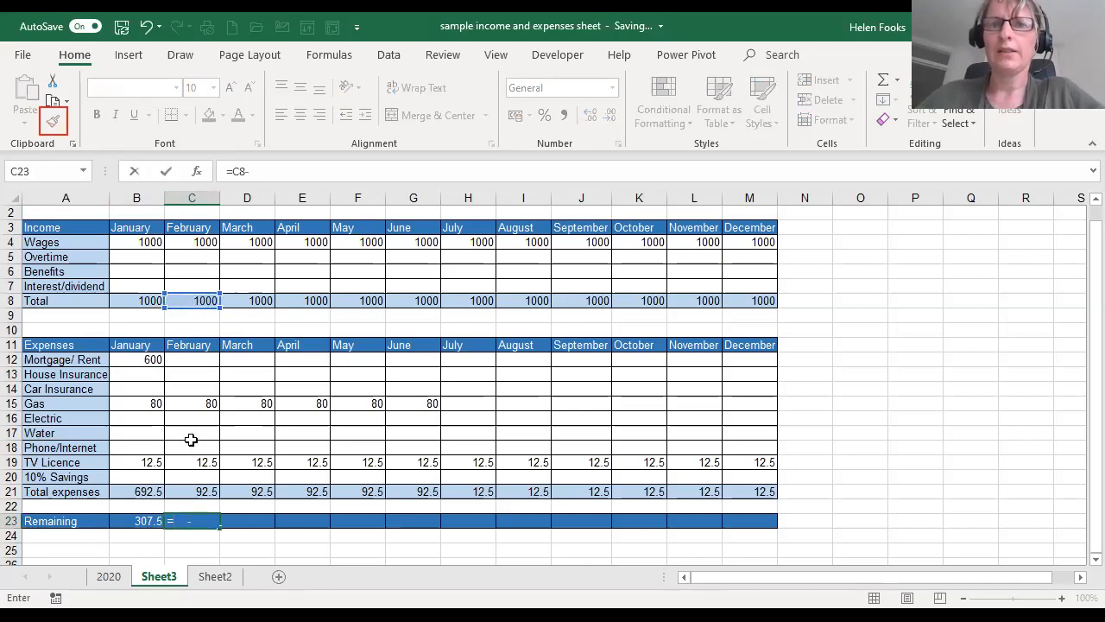
{"action": "left_click", "coordinate": [193, 490]}
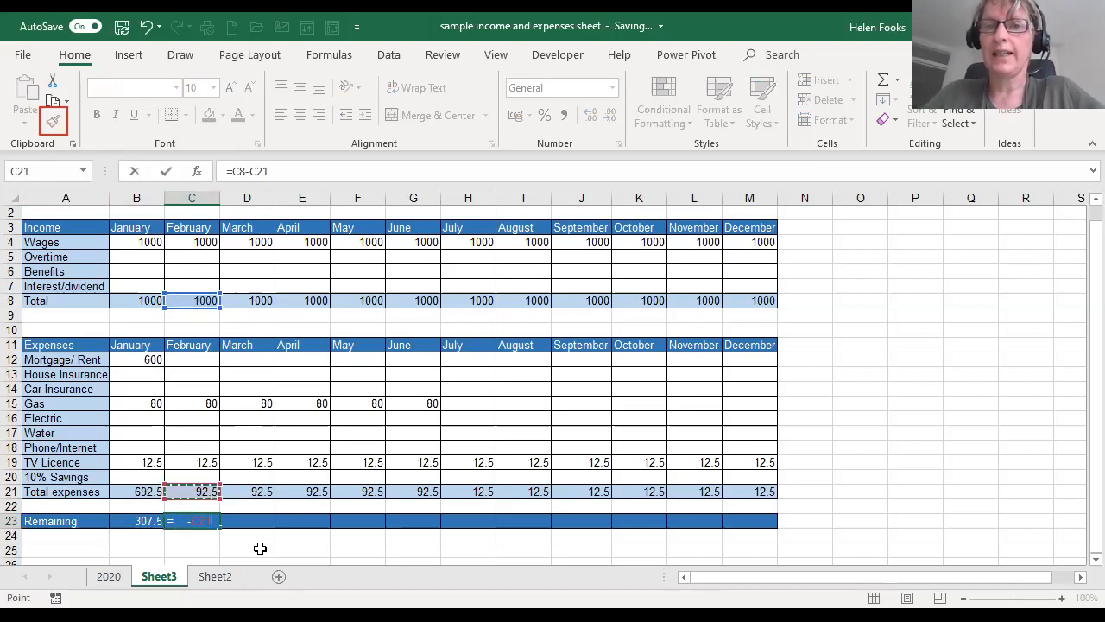
{"action": "key", "text": "Return"}
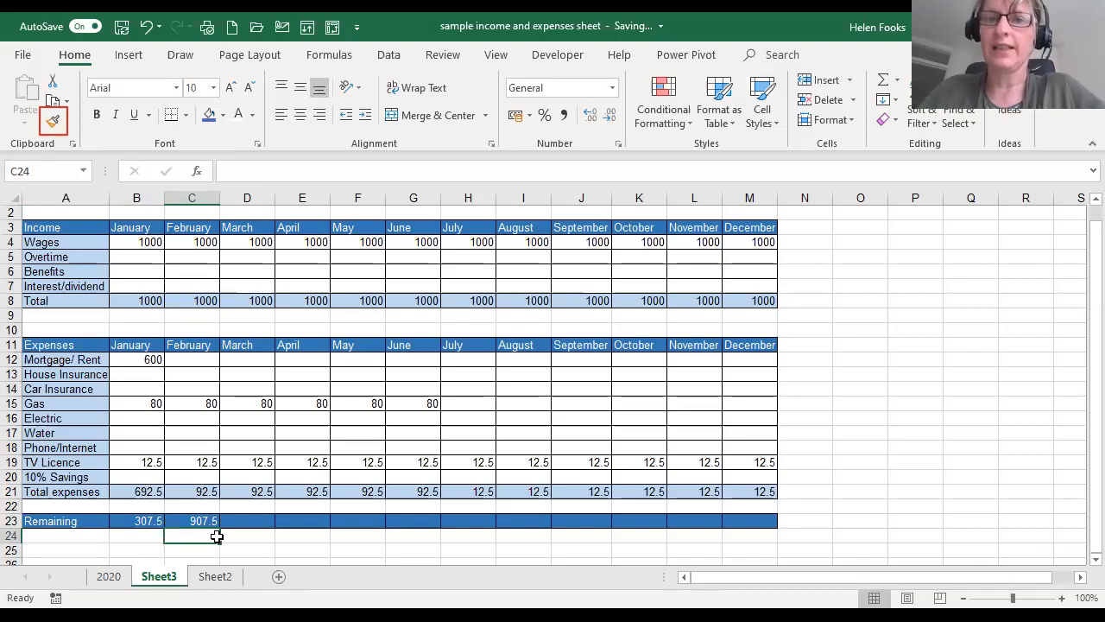
- Fill the February Remaining formula from C23 across to December in M23
{"action": "left_click", "coordinate": [196, 521]}
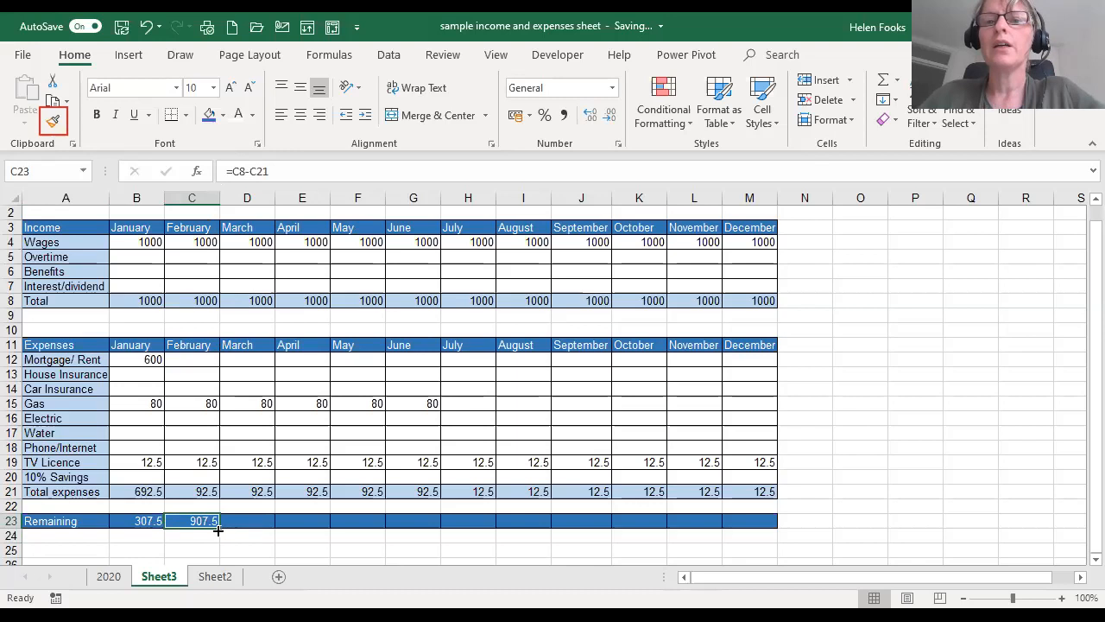
{"action": "left_click_drag", "start_coordinate": [218, 528], "coordinate": [777, 531]}
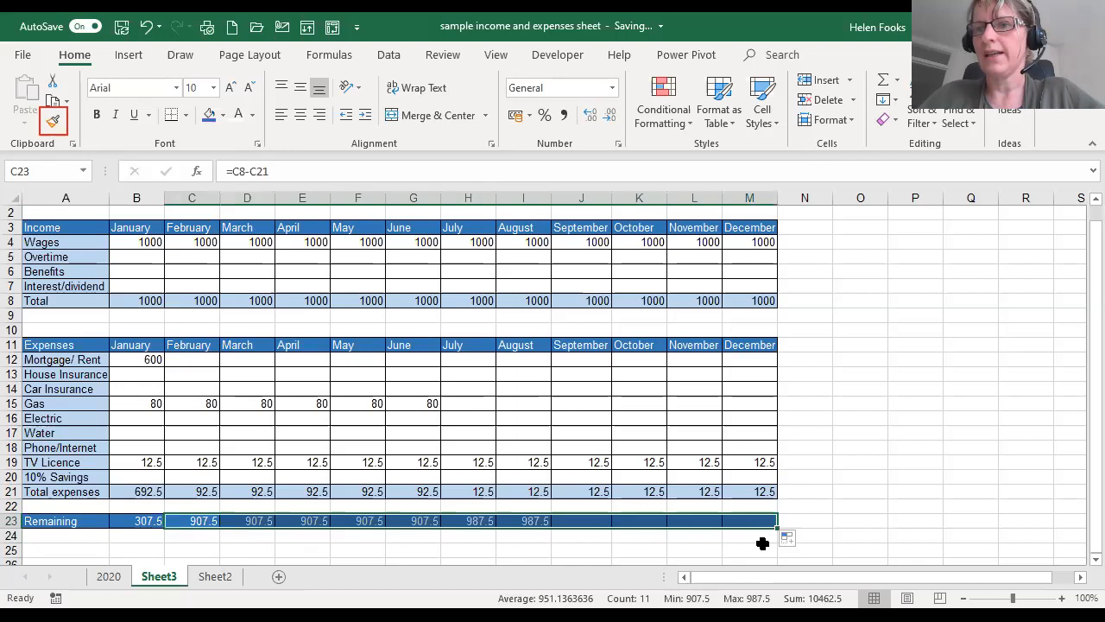
{"action": "left_click", "coordinate": [852, 525]}
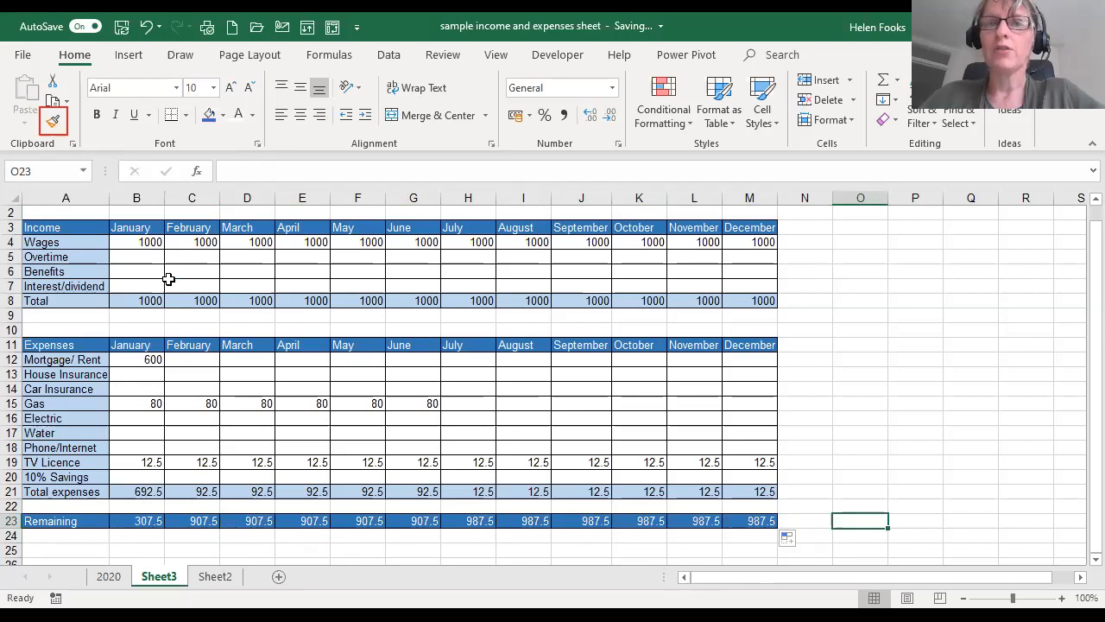
- Format the income amounts and their totals in B4:M8 as Currency
{"action": "mouse_move", "coordinate": [143, 243]}
{"action": "left_mouse_down"}
{"action": "mouse_move", "coordinate": [239, 348]}
{"action": "mouse_move", "coordinate": [769, 522]}
{"action": "left_mouse_up"}
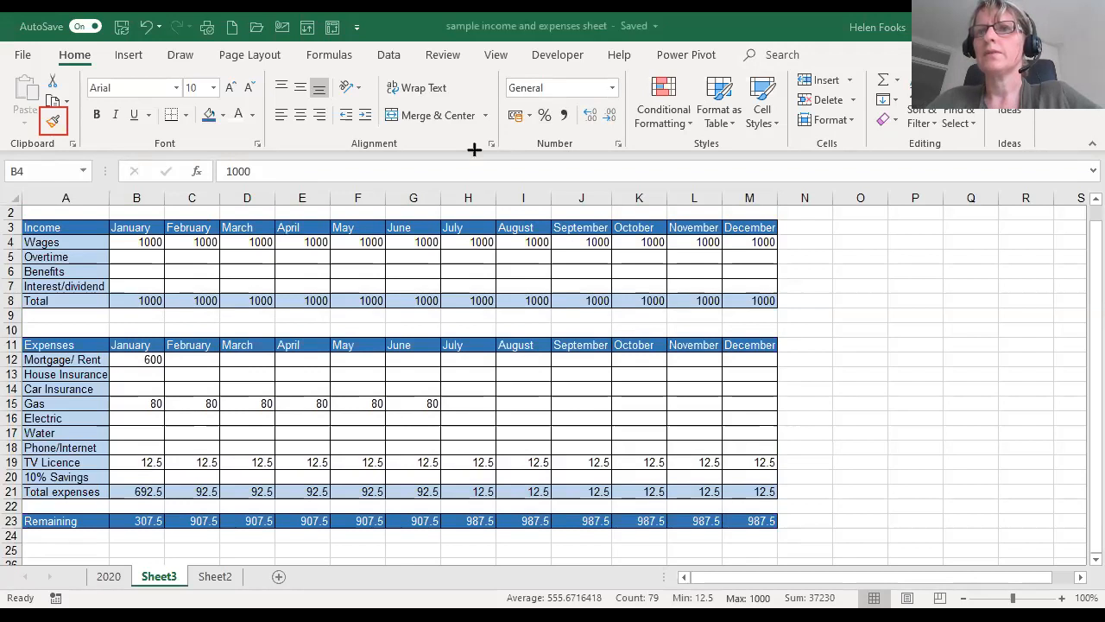
{"action": "mouse_move", "coordinate": [502, 64]}
{"action": "left_mouse_down"}
{"action": "mouse_move", "coordinate": [570, 102]}
{"action": "mouse_move", "coordinate": [631, 105]}
{"action": "left_mouse_up"}
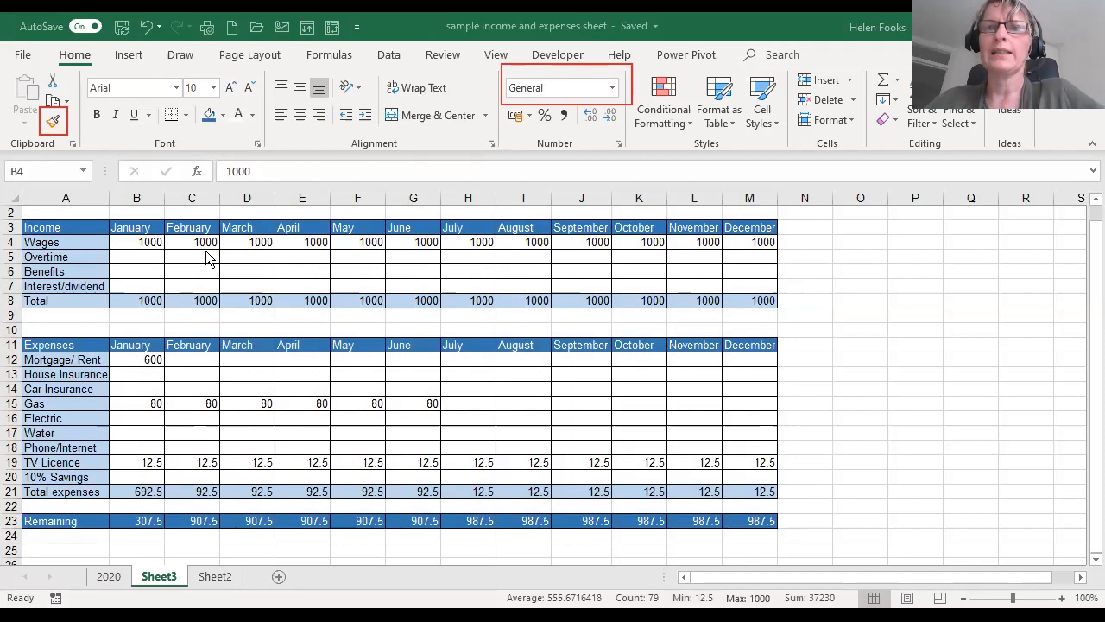
{"action": "left_click", "coordinate": [143, 242]}
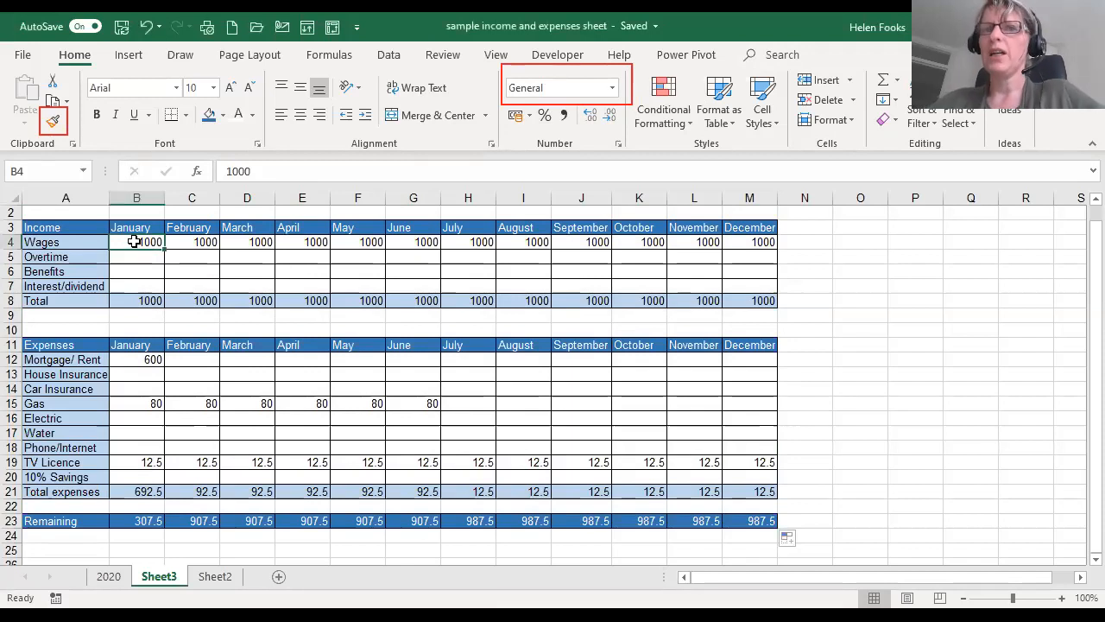
{"action": "left_click_drag", "start_coordinate": [134, 241], "coordinate": [744, 303]}
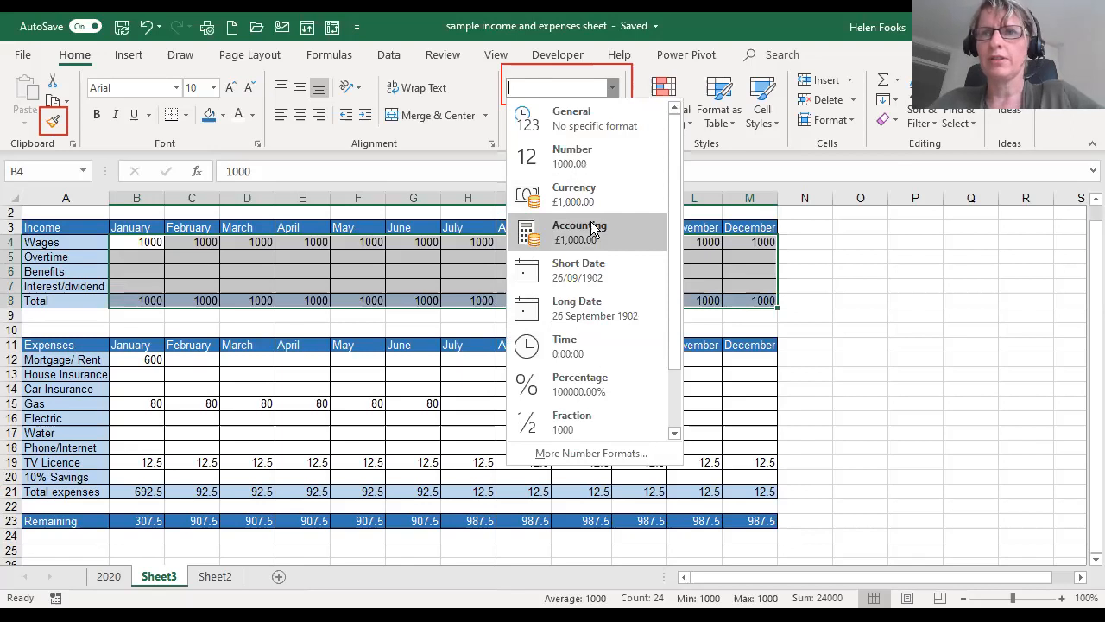
{"action": "left_click", "coordinate": [590, 202]}
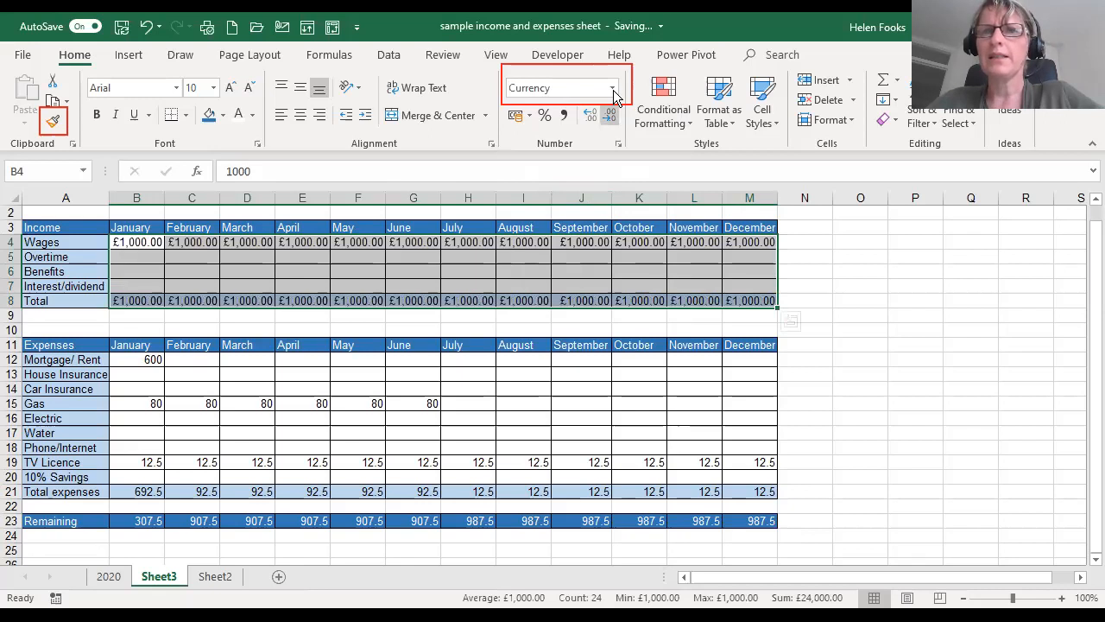
{"action": "left_click", "coordinate": [354, 361]}
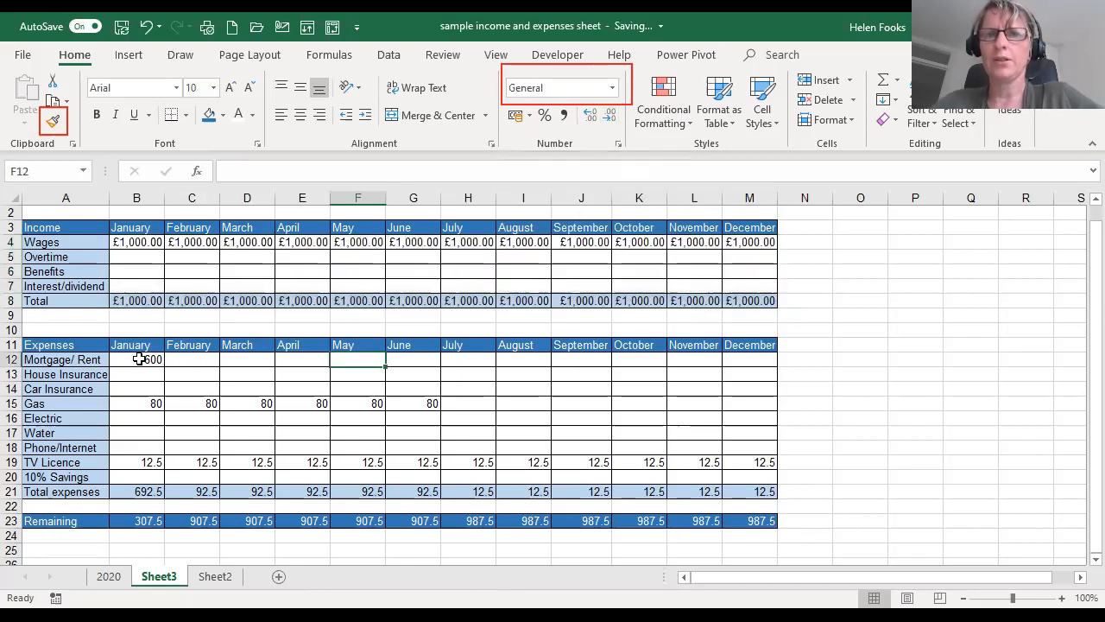
- Try the Accounting number format on the expense amounts and totals in B12:M21, and switch them to Currency
{"action": "left_click_drag", "start_coordinate": [139, 359], "coordinate": [769, 501]}
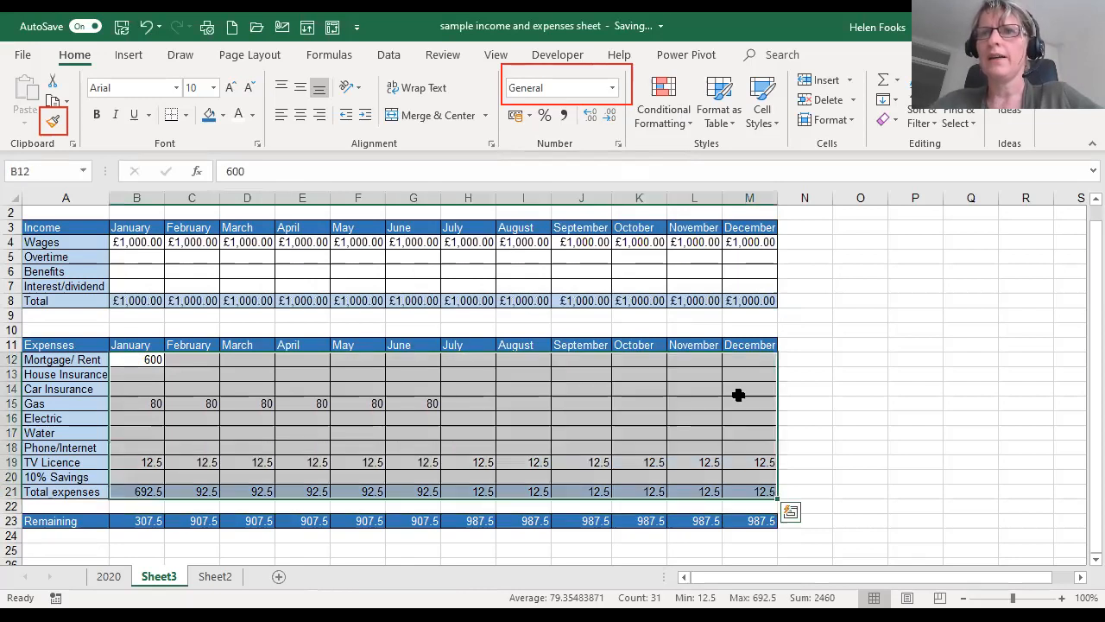
{"action": "left_click", "coordinate": [614, 89]}
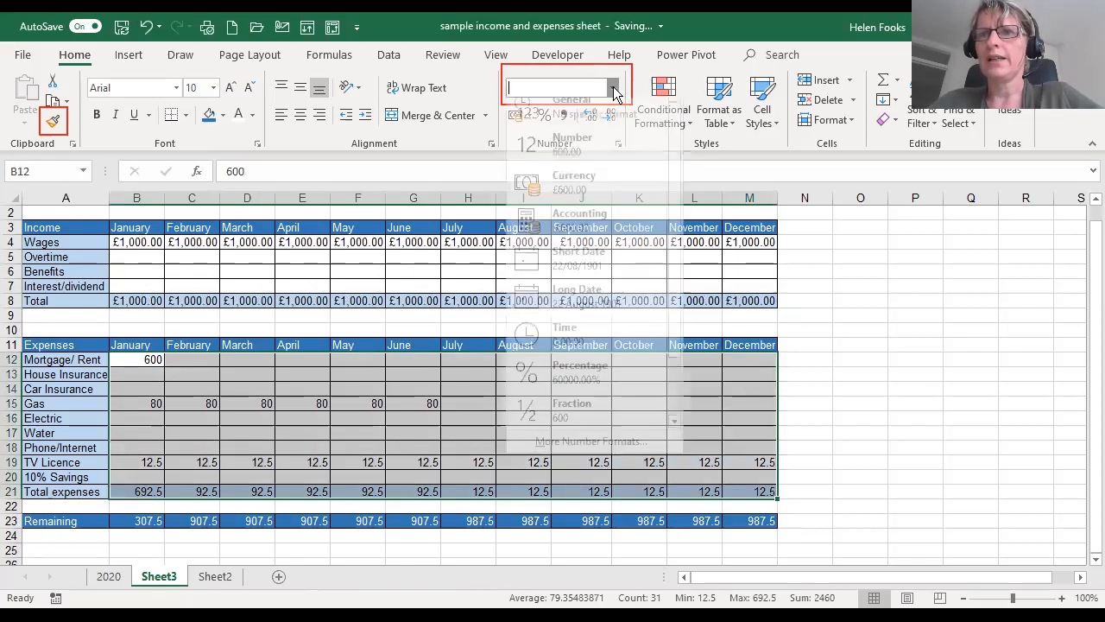
{"action": "left_click", "coordinate": [597, 233]}
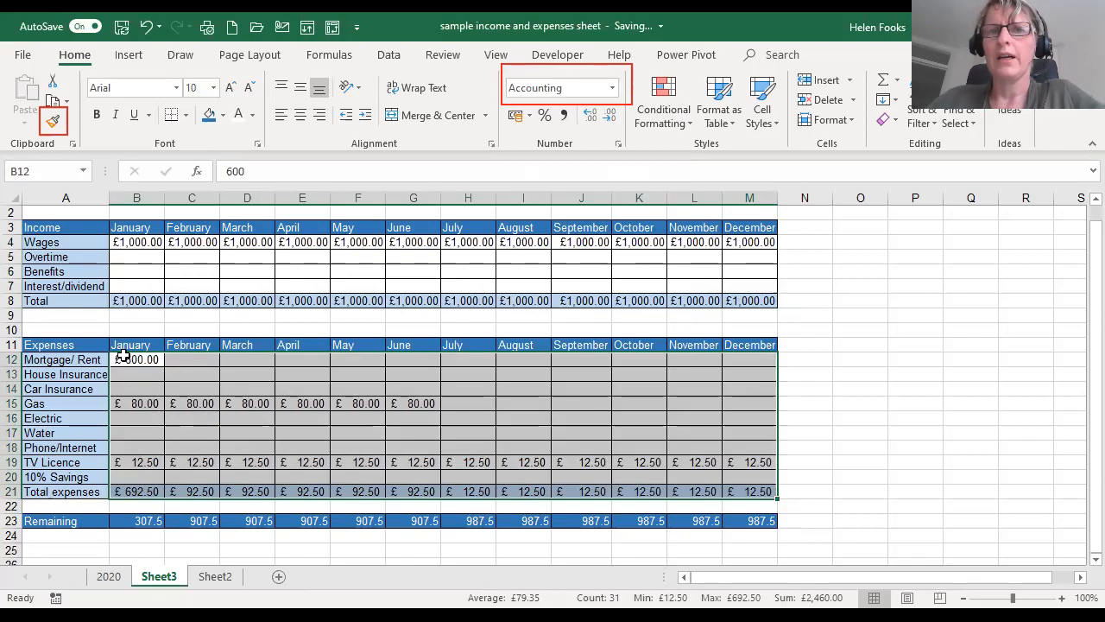
{"action": "left_click", "coordinate": [613, 88]}
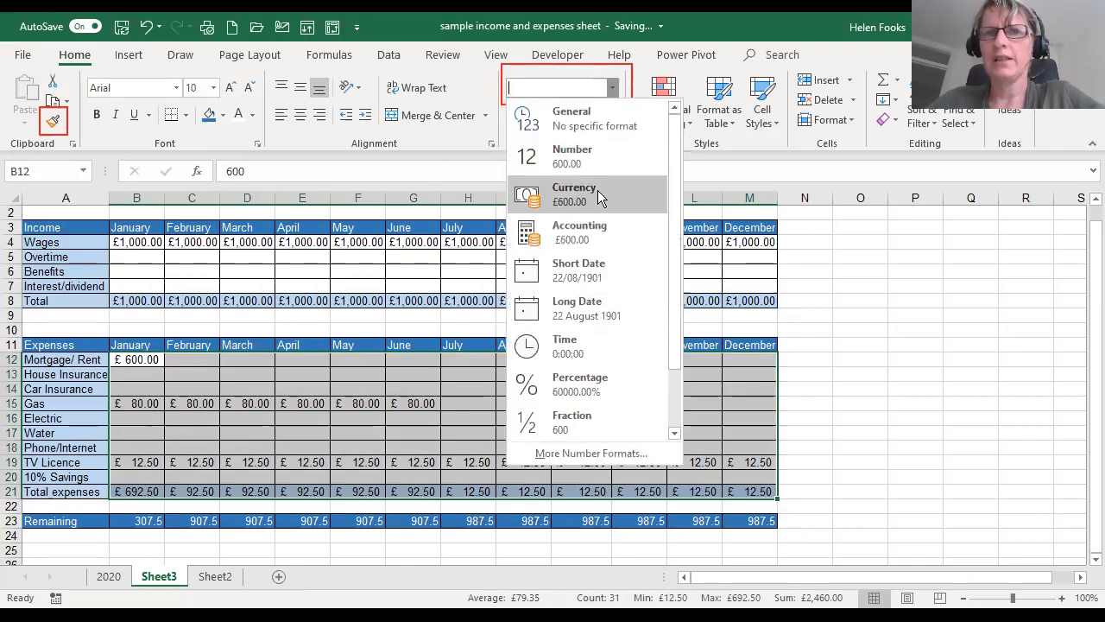
{"action": "left_click", "coordinate": [597, 190]}
{"action": "left_click", "coordinate": [597, 194]}
{"action": "left_click", "coordinate": [452, 346]}
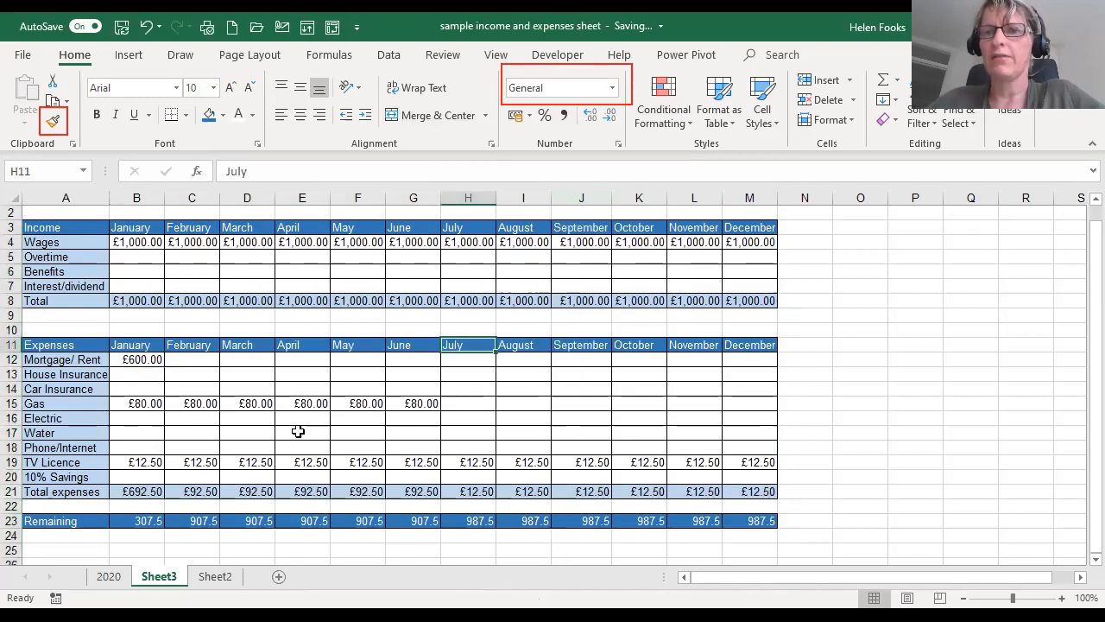
- Format the Remaining row's amounts in B23:M23 as Currency
{"action": "left_click_drag", "start_coordinate": [140, 518], "coordinate": [752, 520]}
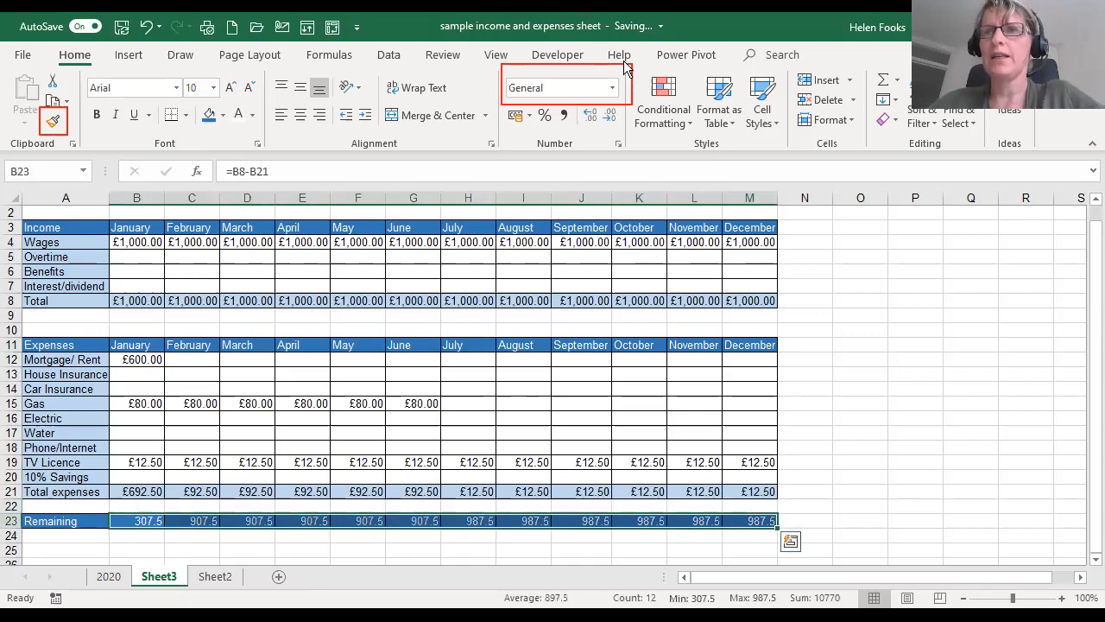
{"action": "left_click", "coordinate": [613, 89]}
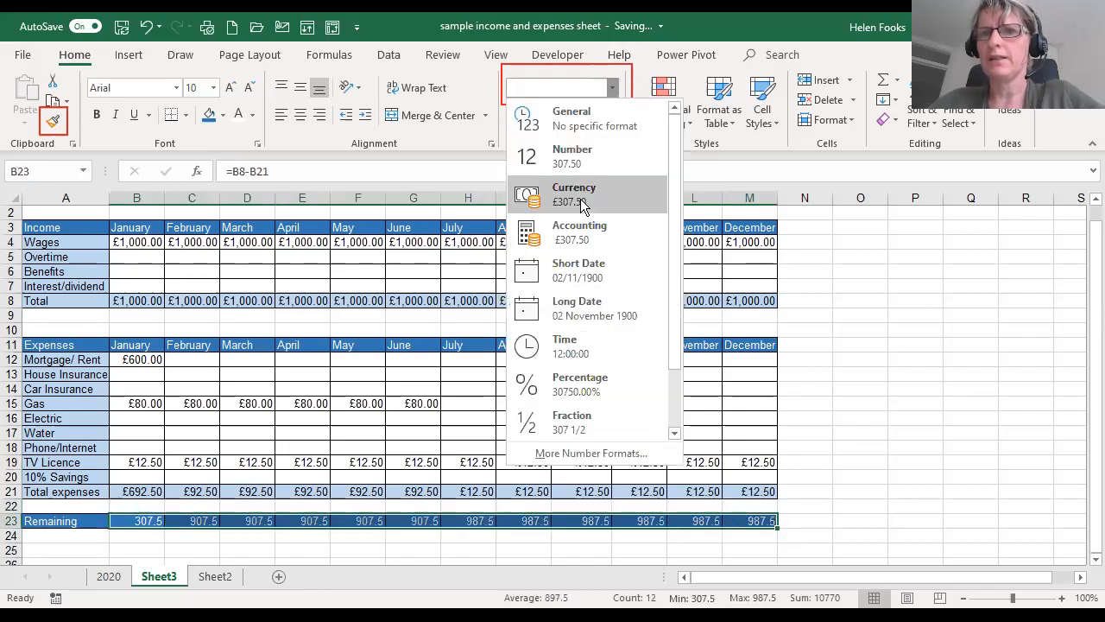
{"action": "left_click", "coordinate": [584, 192]}
{"action": "left_click", "coordinate": [450, 407]}
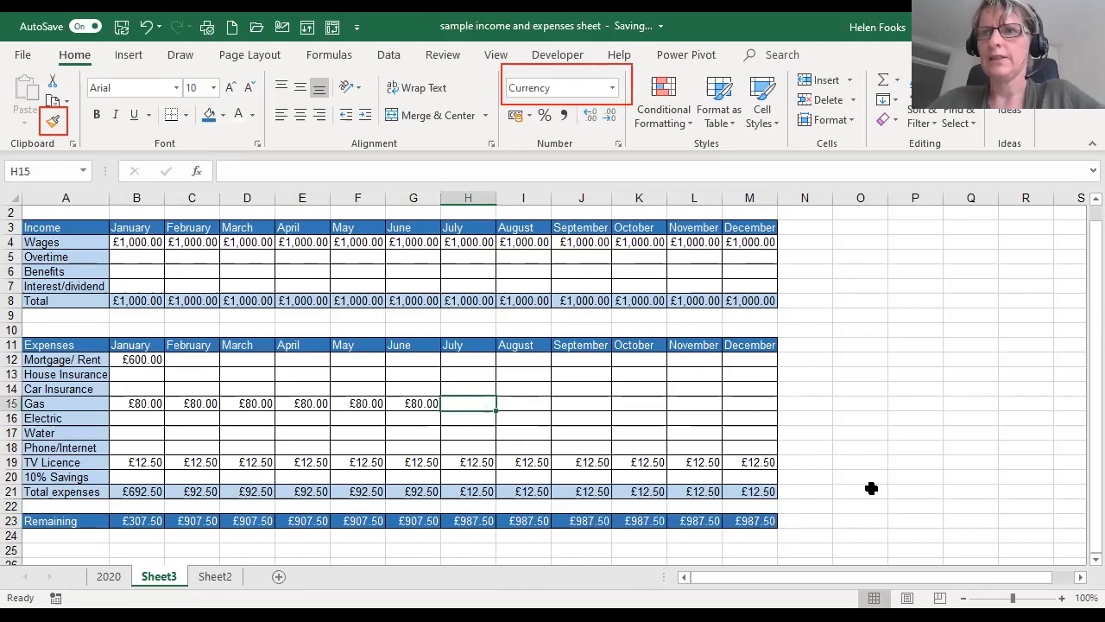
{"action": "left_click", "coordinate": [870, 489]}
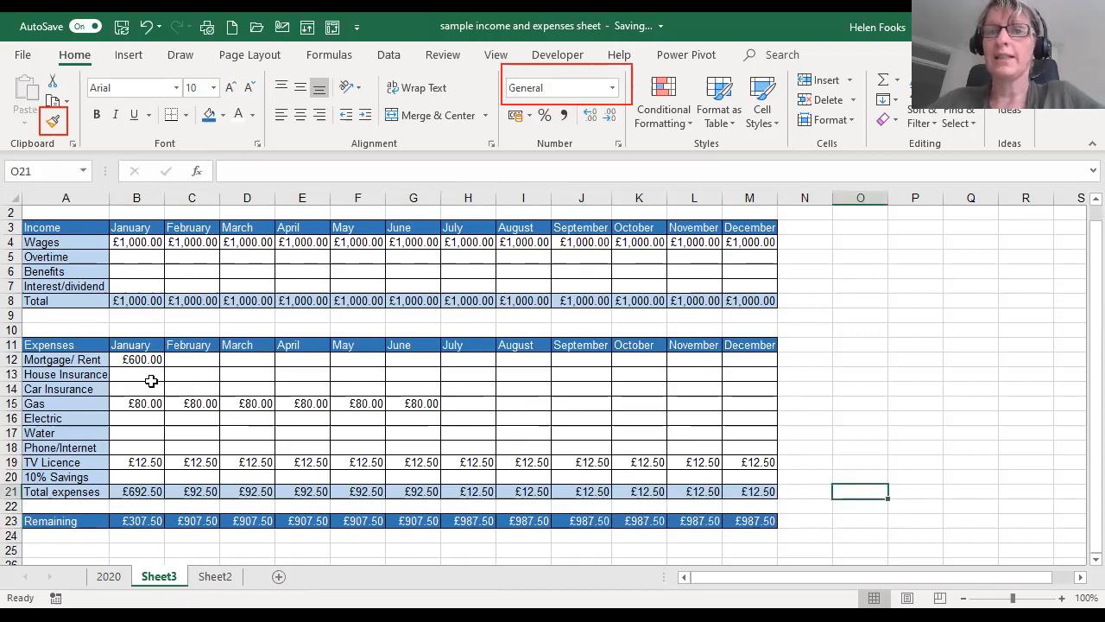
- Enter 43 as the January House Insurance cost in B13
{"action": "left_click", "coordinate": [145, 380]}
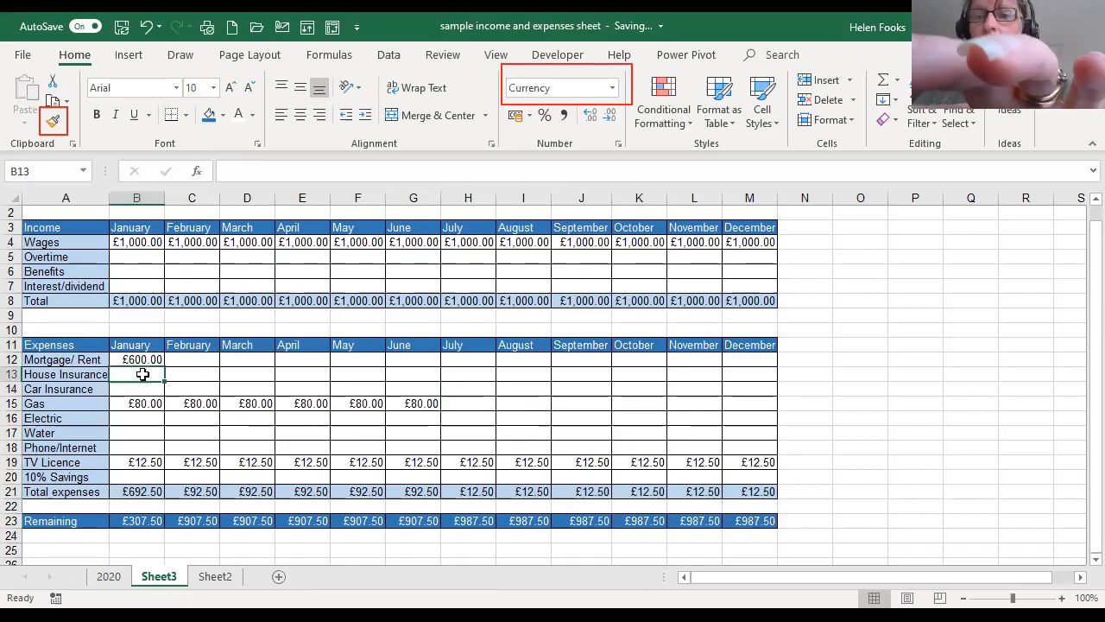
{"action": "type", "text": "43"}
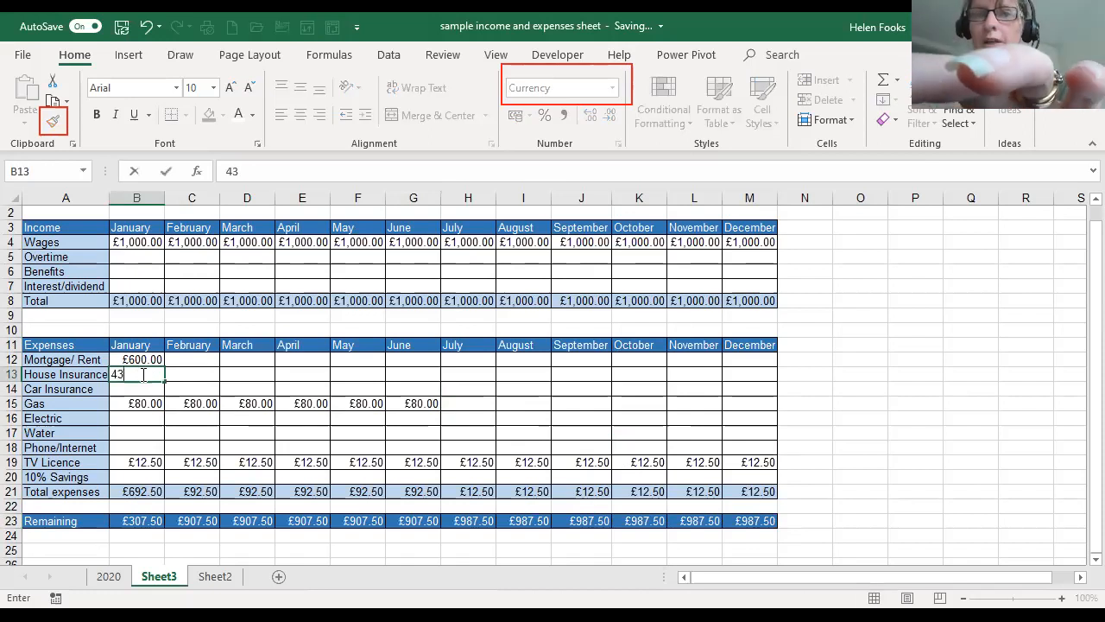
{"action": "key", "text": "Return"}
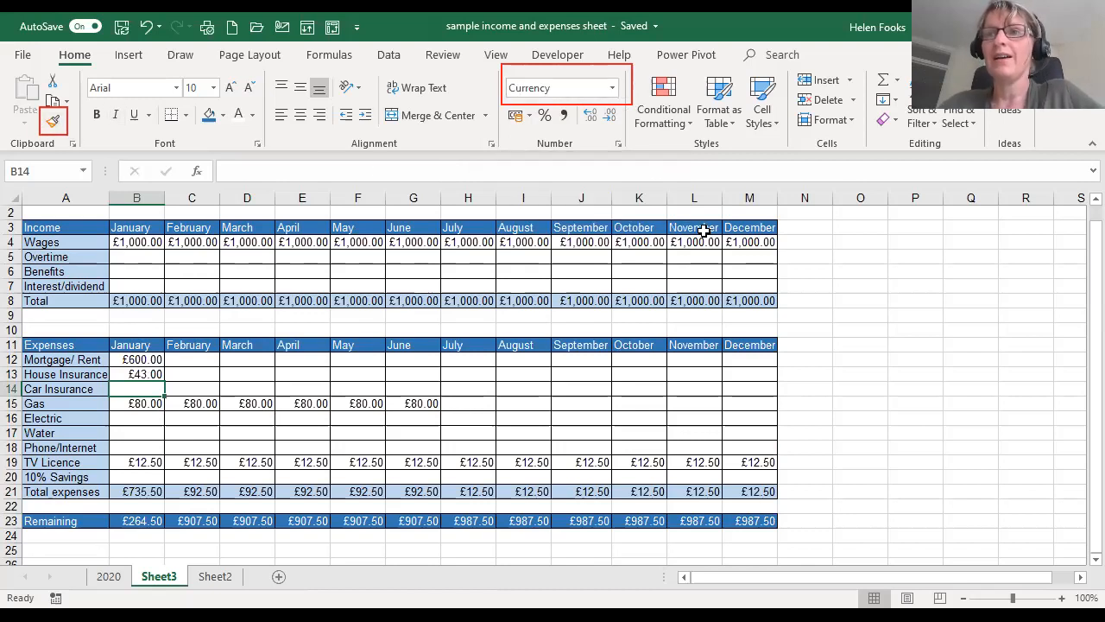
{"action": "left_click", "coordinate": [742, 267]}
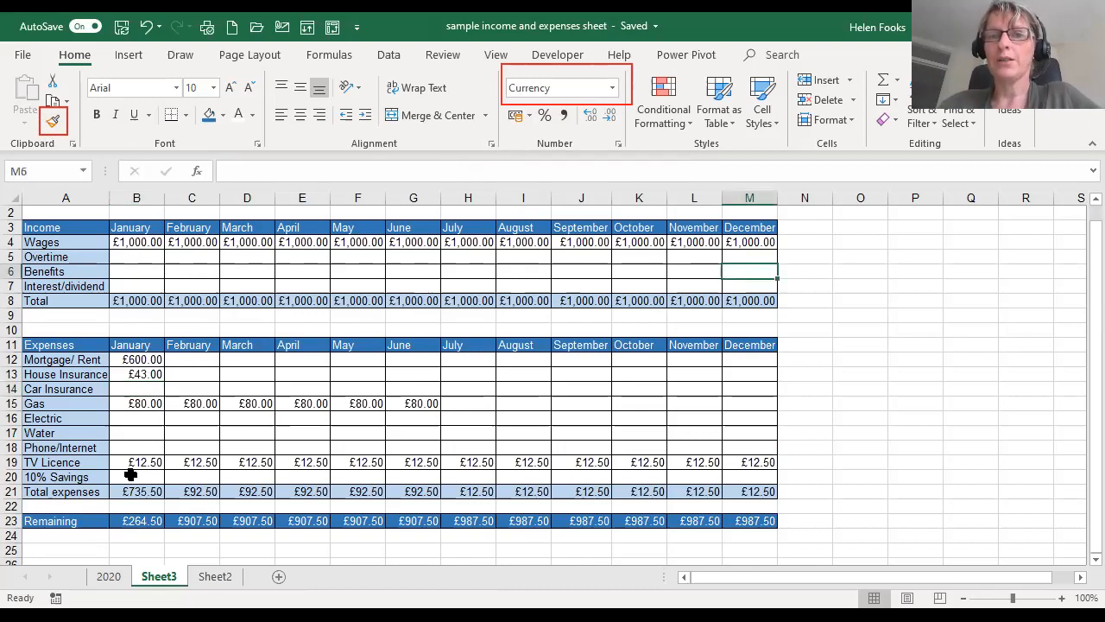
- Select the January cell of the 10% Savings row, B20
{"action": "left_click", "coordinate": [134, 476]}
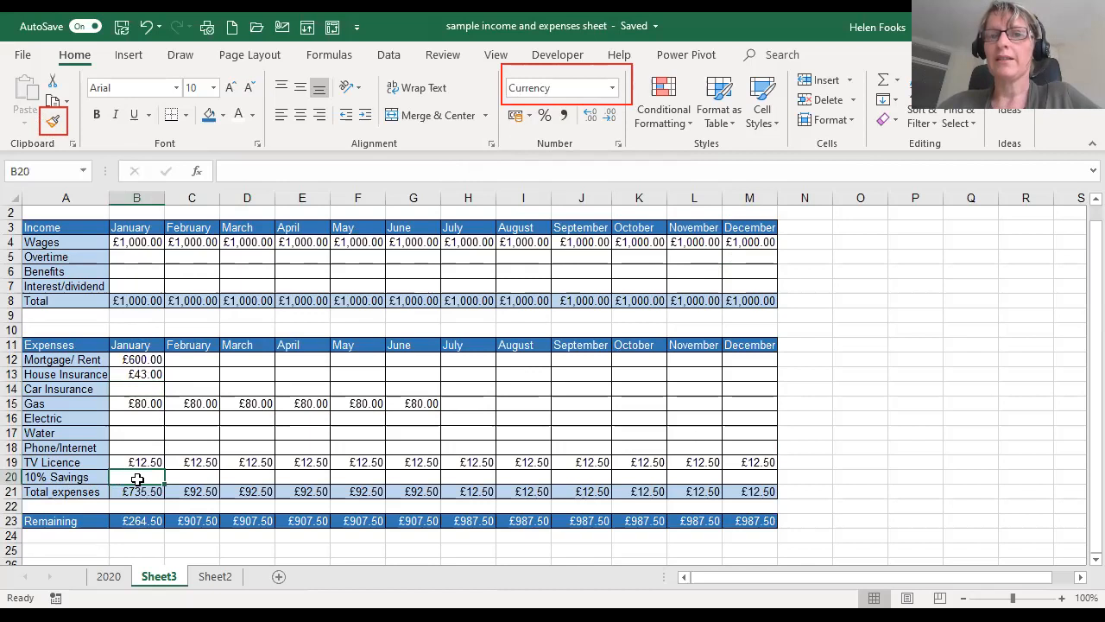